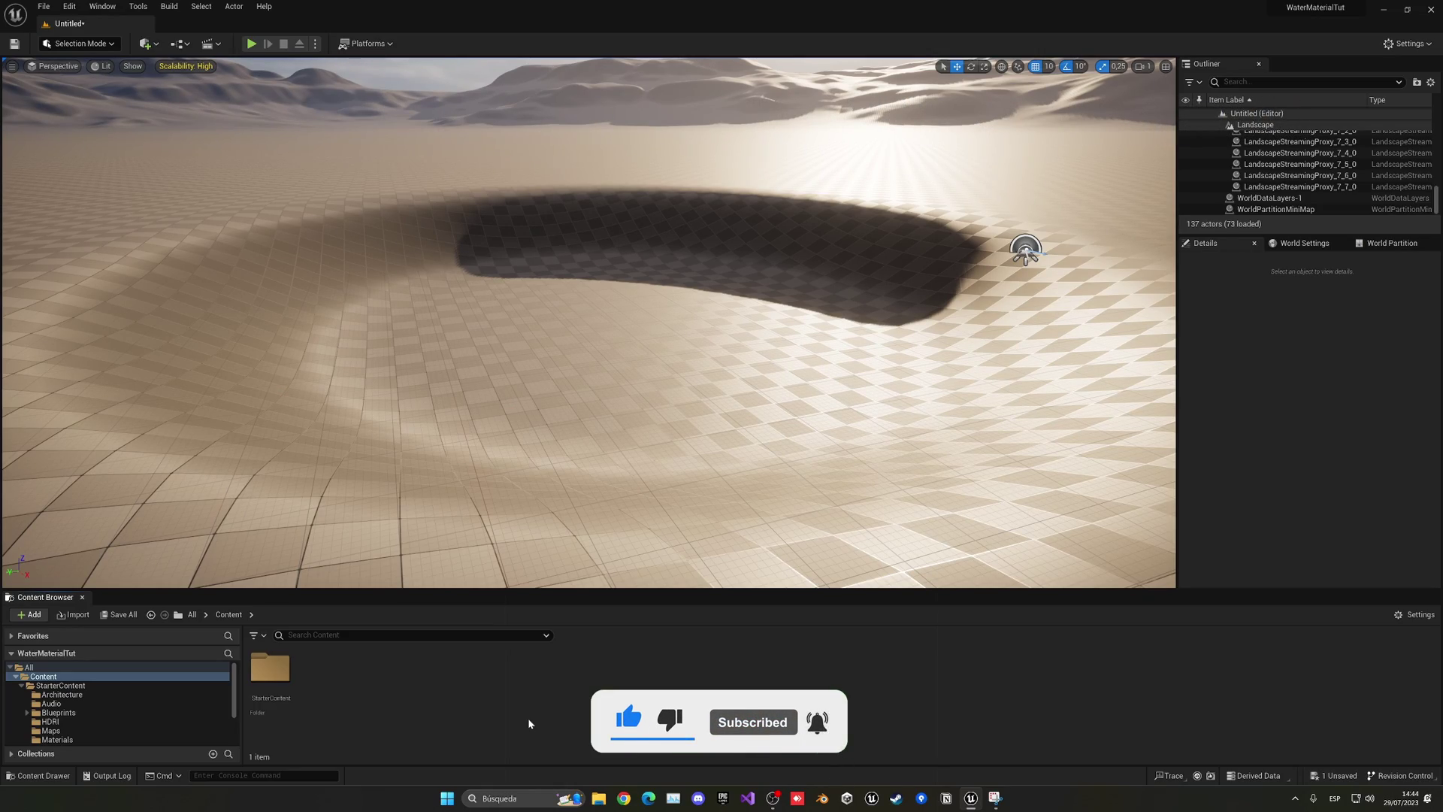
Create a material named M_Water in the Content folder, open it and dock its editor beside the level
right_click(383, 697)
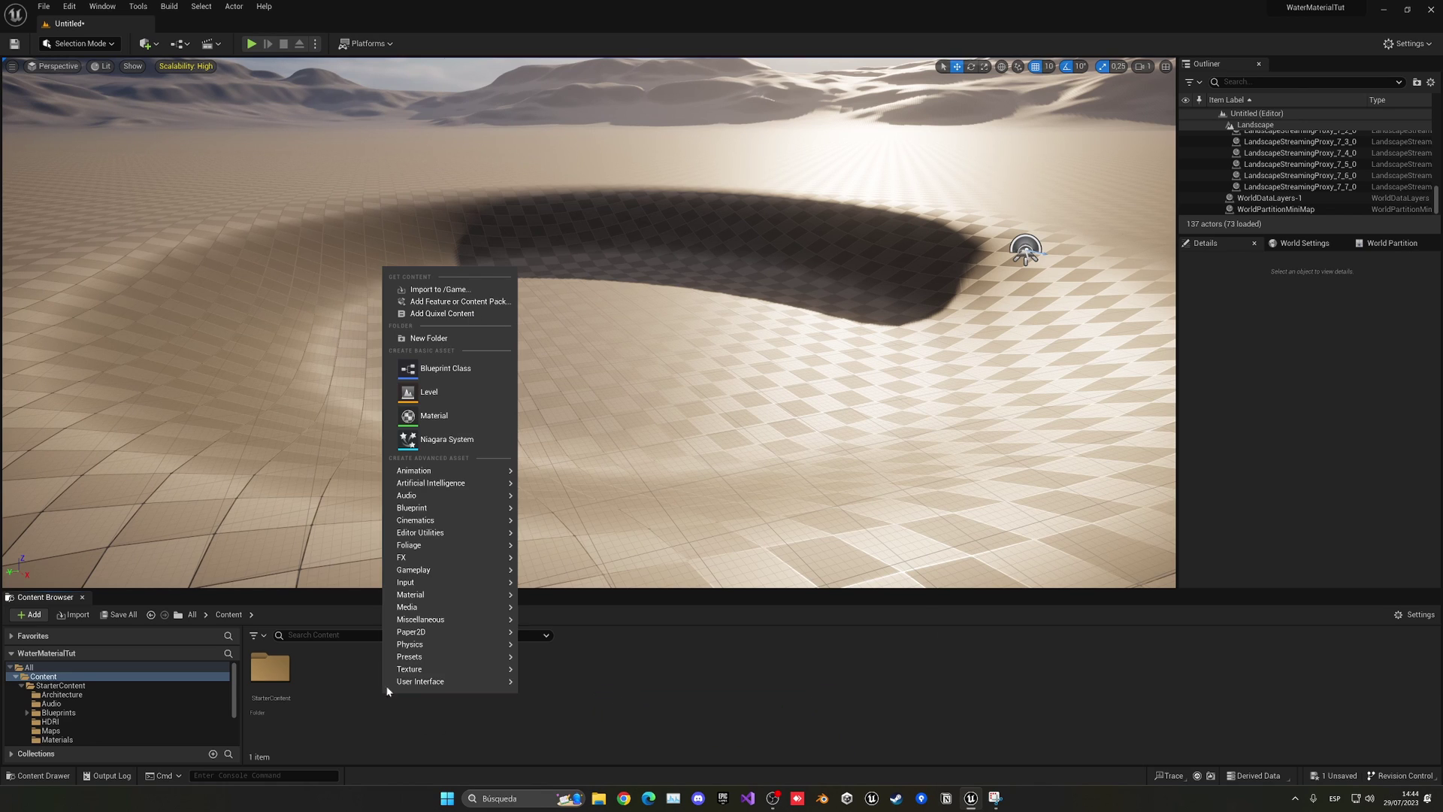
left_click(434, 415)
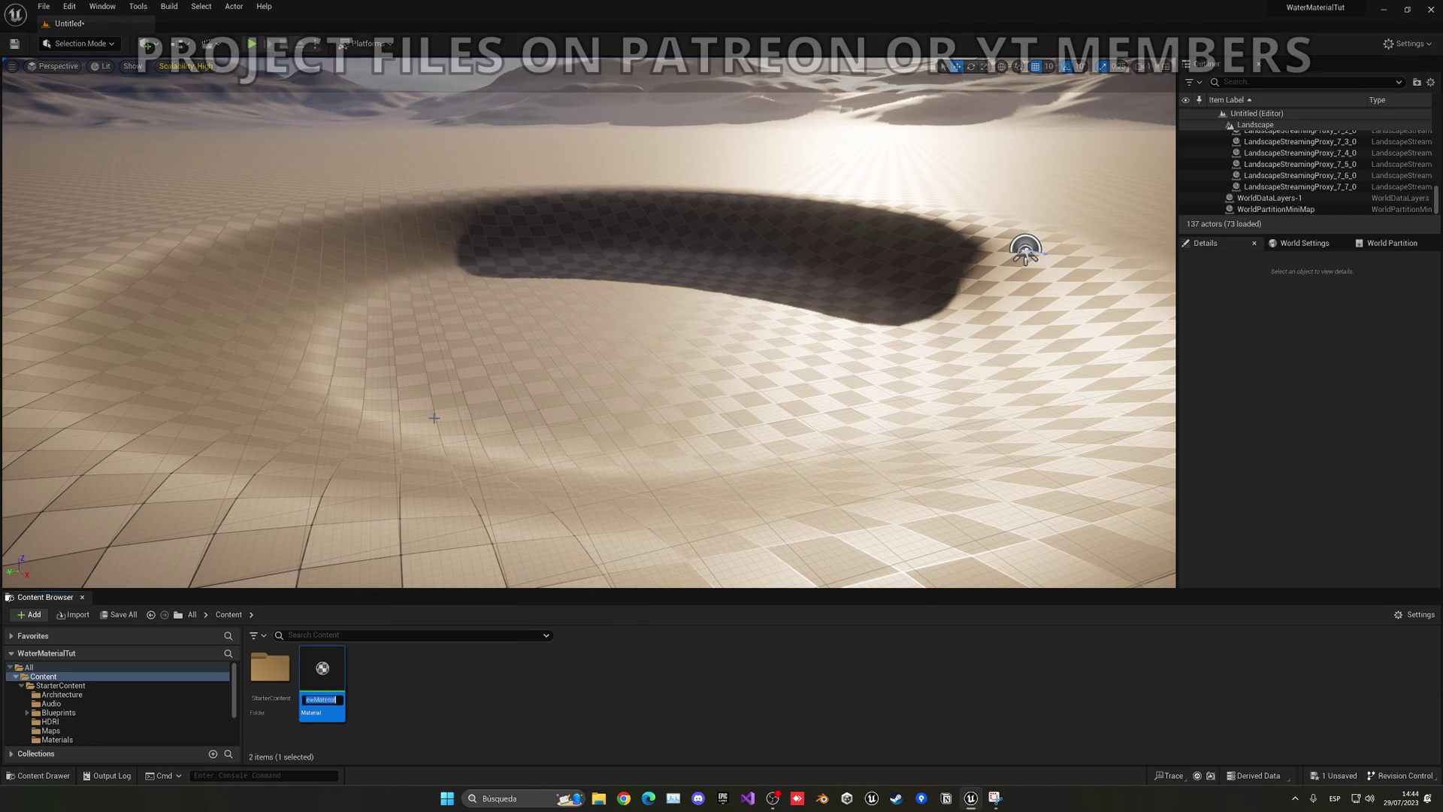
type("M")
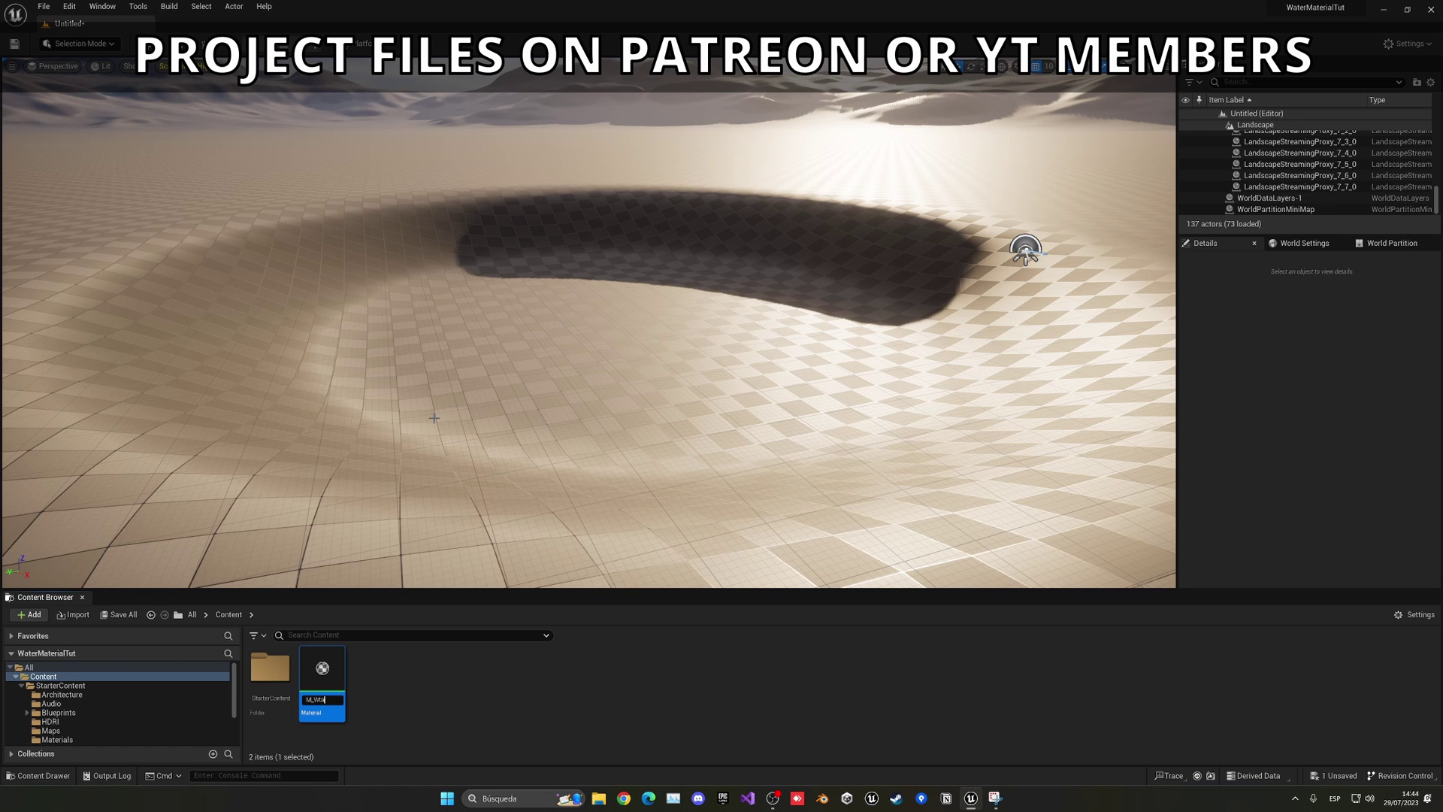
type("_Water")
key("Return")
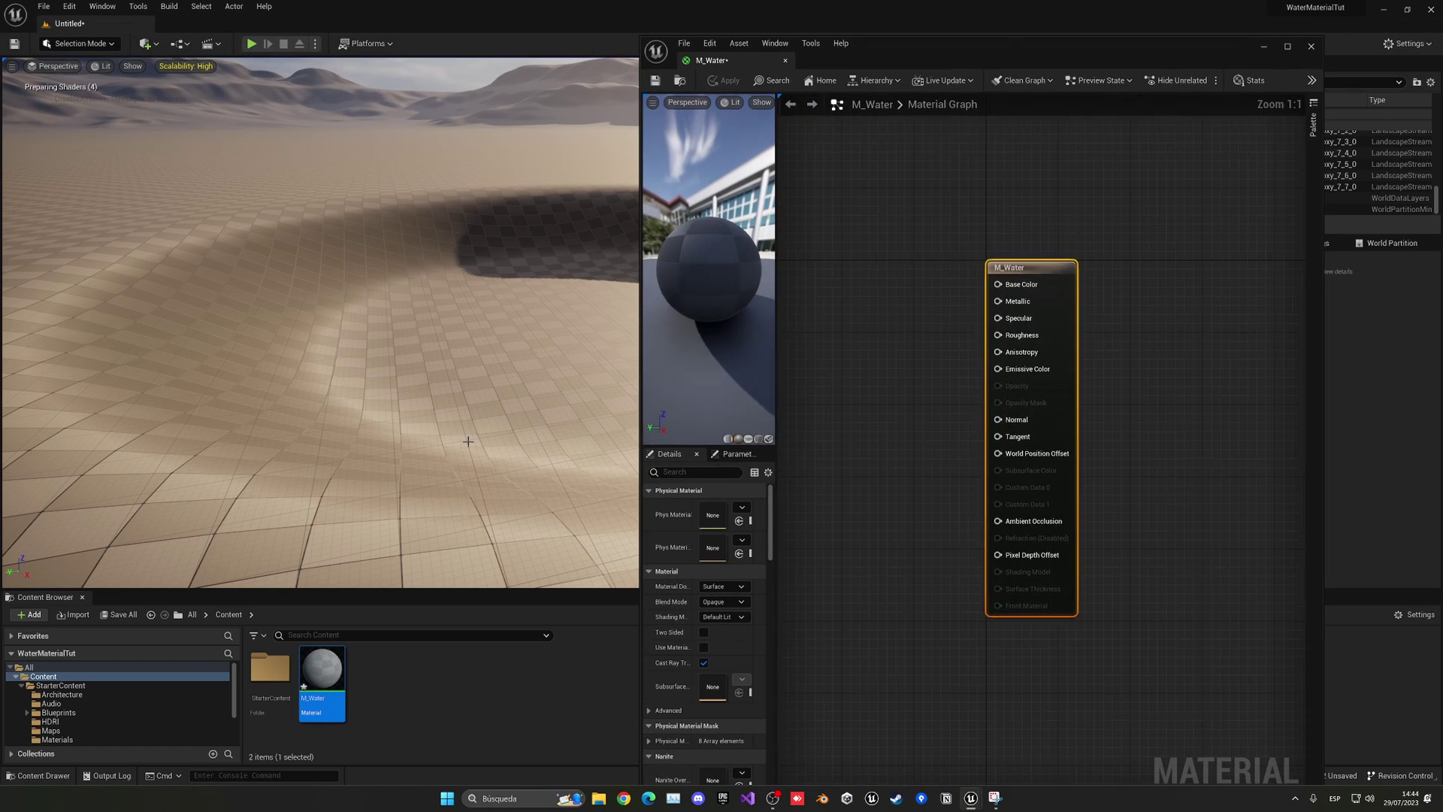
left_click_drag(741, 71, 328, 26)
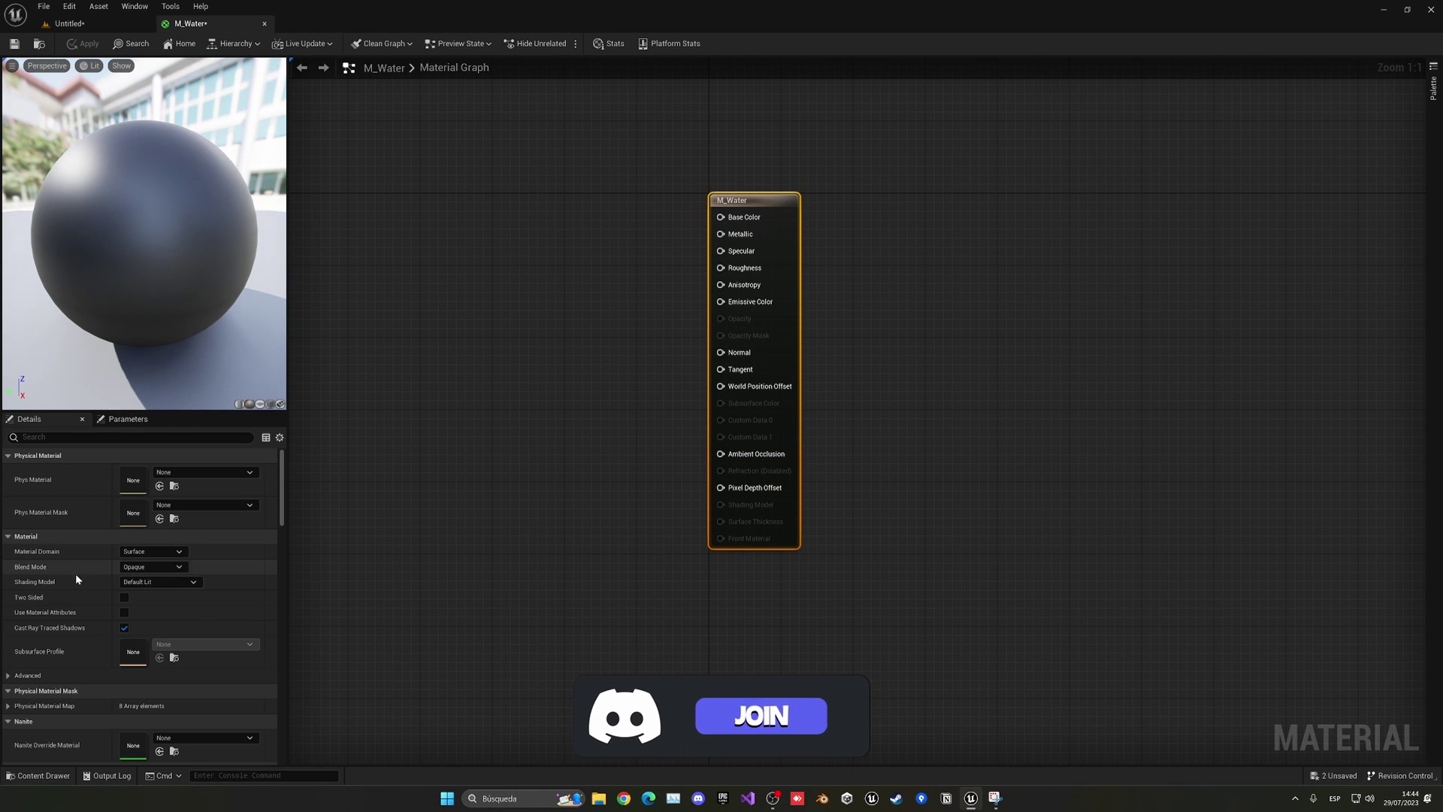
Set the material's shading model to SingleLayerWater and add a Single Layer Water Material node below the M_Water result node
left_click(124, 583)
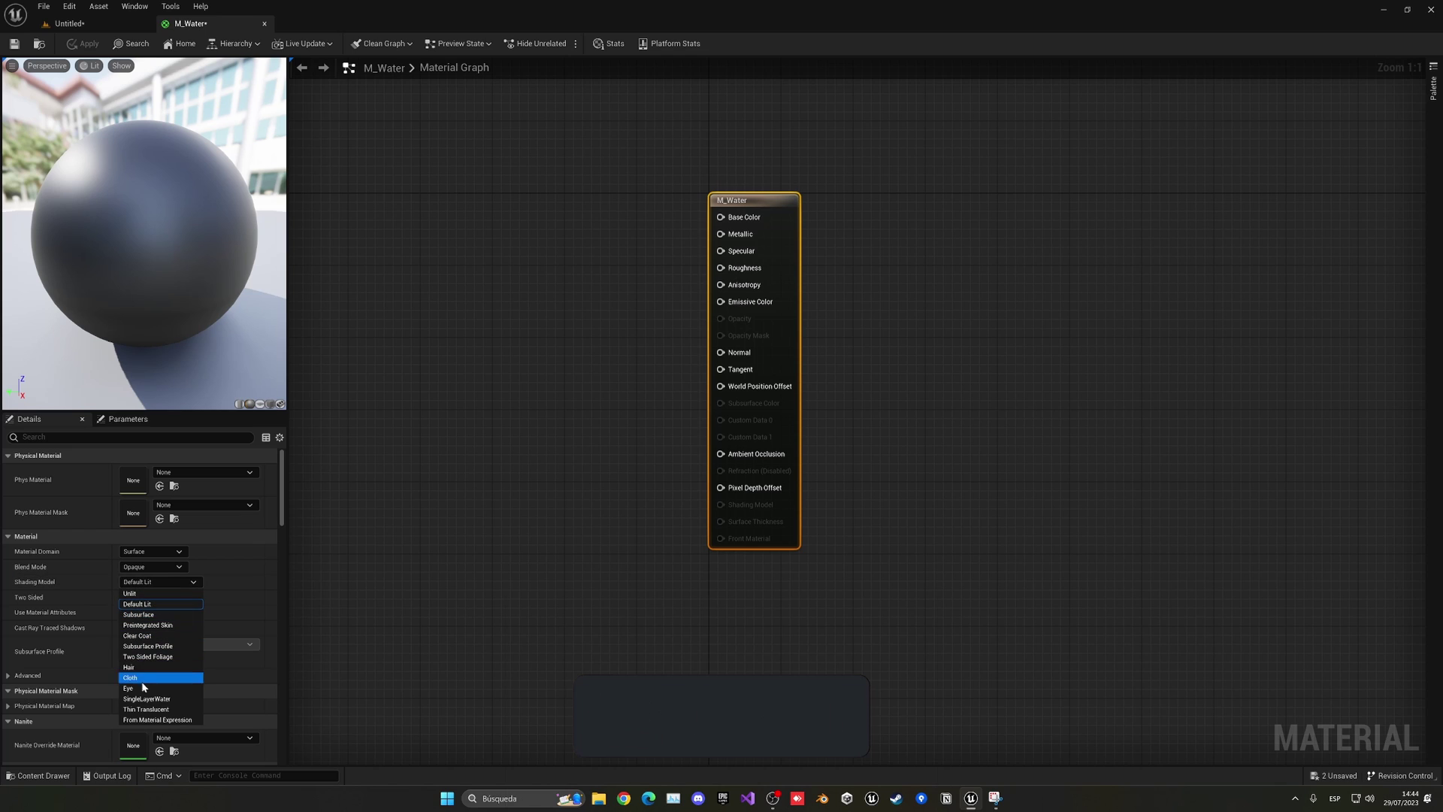
left_click(153, 699)
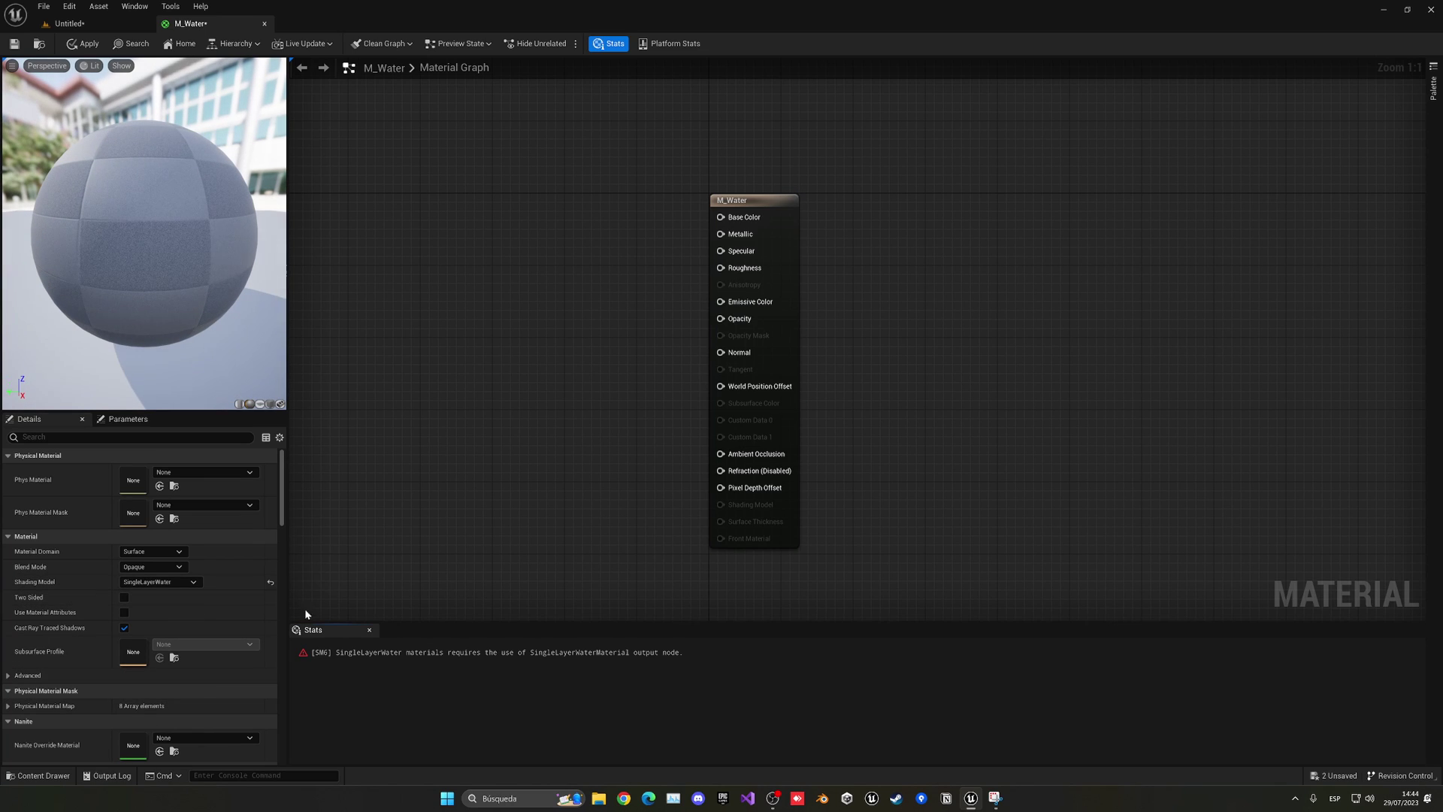
right_click_drag(566, 530, 553, 338)
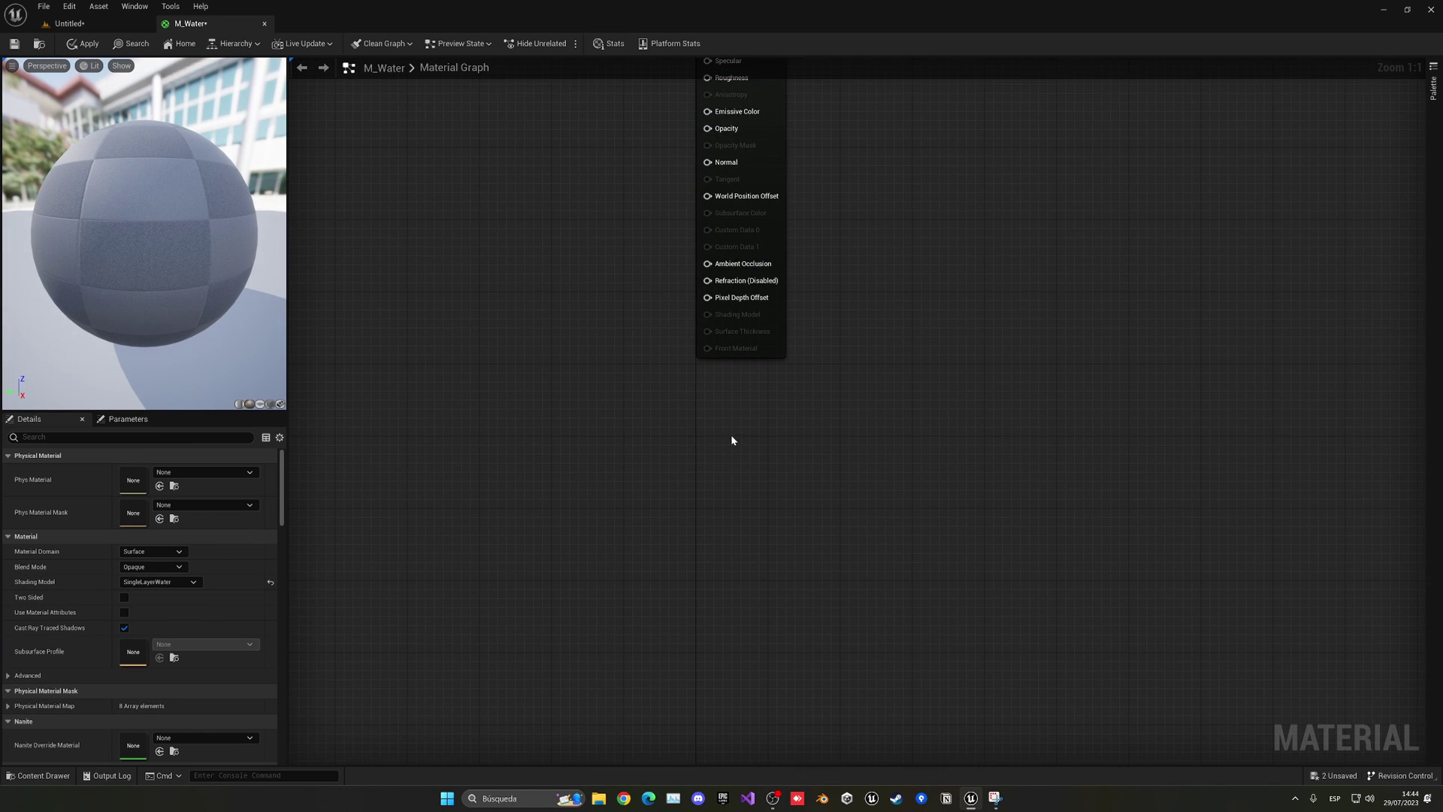
right_click(719, 412)
type("si")
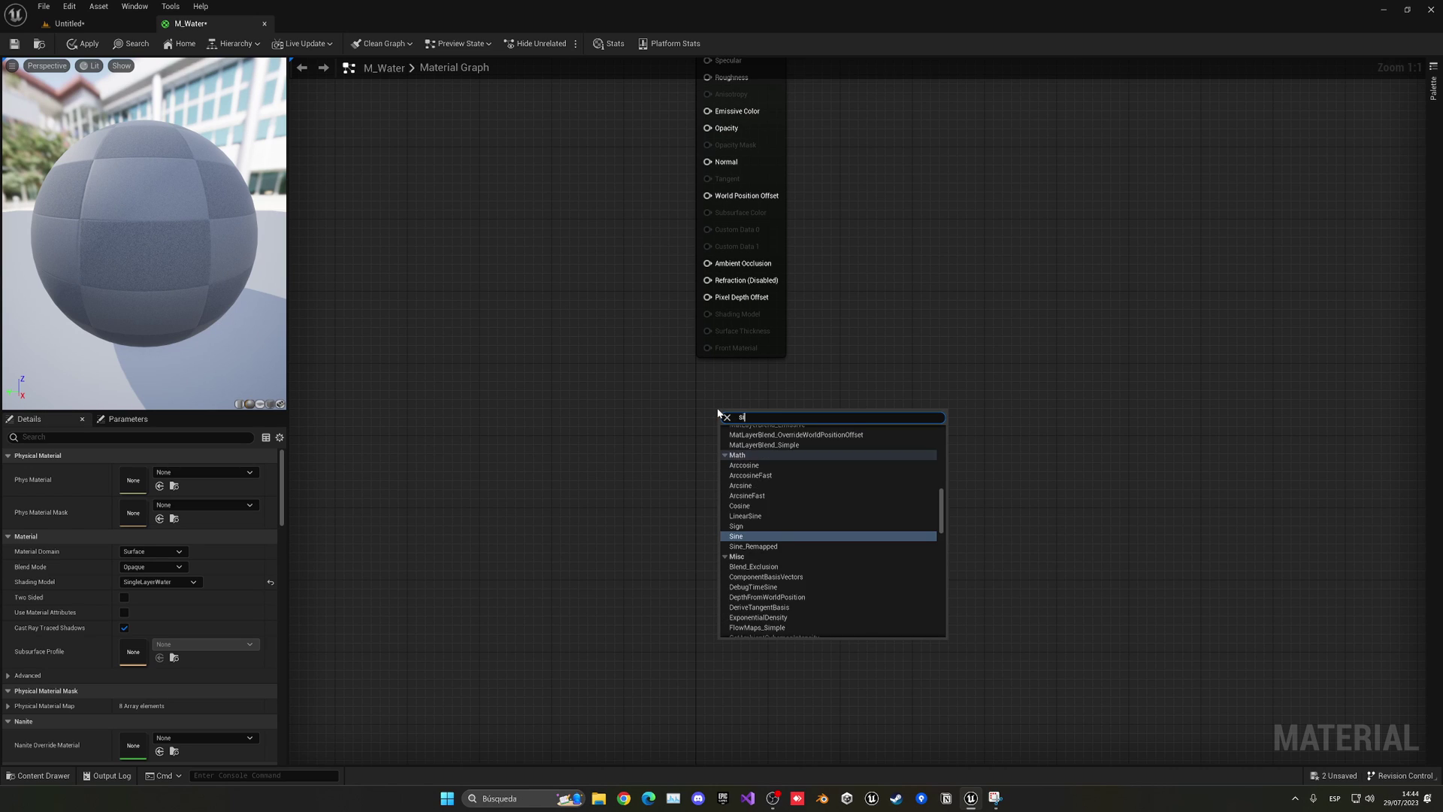
type("ngle la")
key("Return")
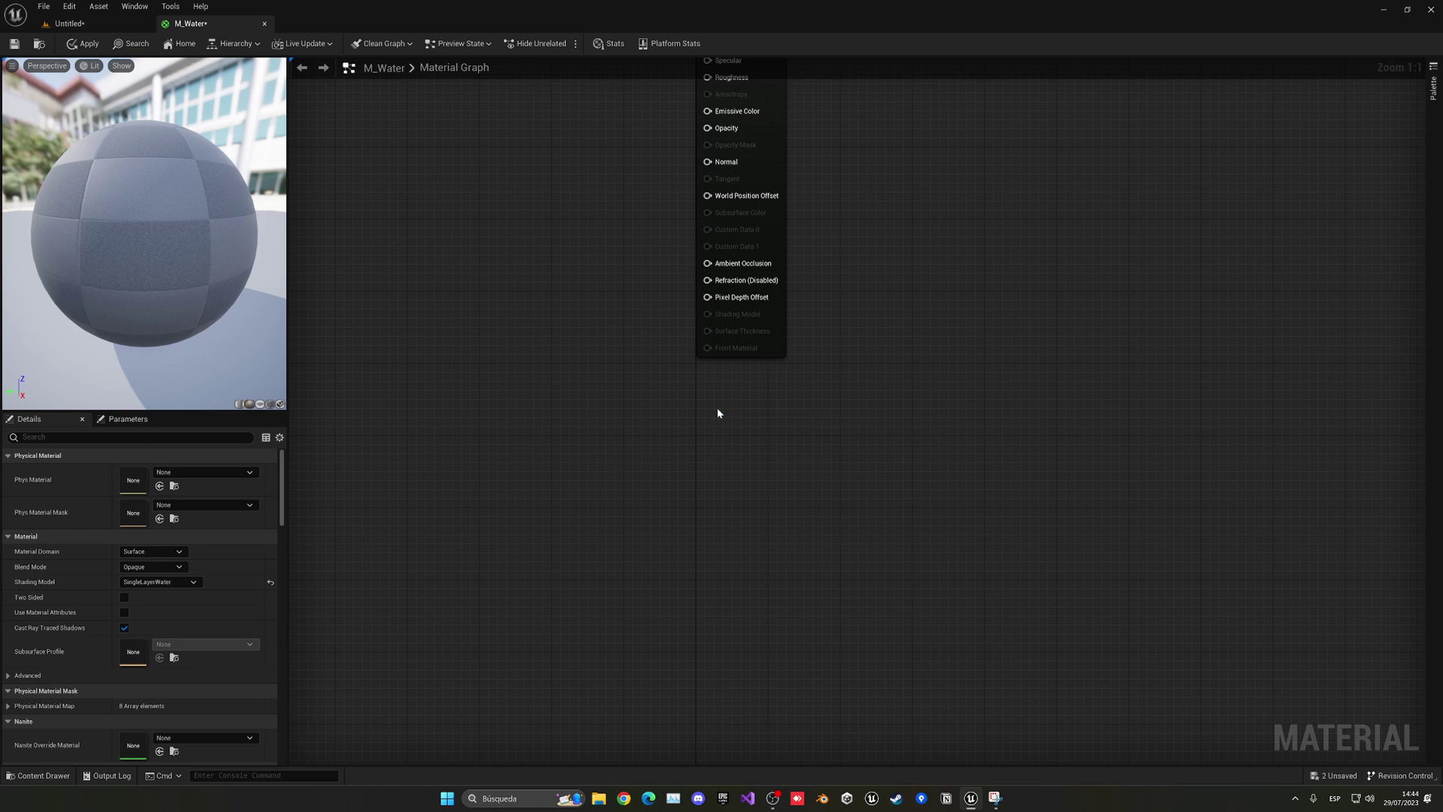
left_click_drag(723, 404, 721, 392)
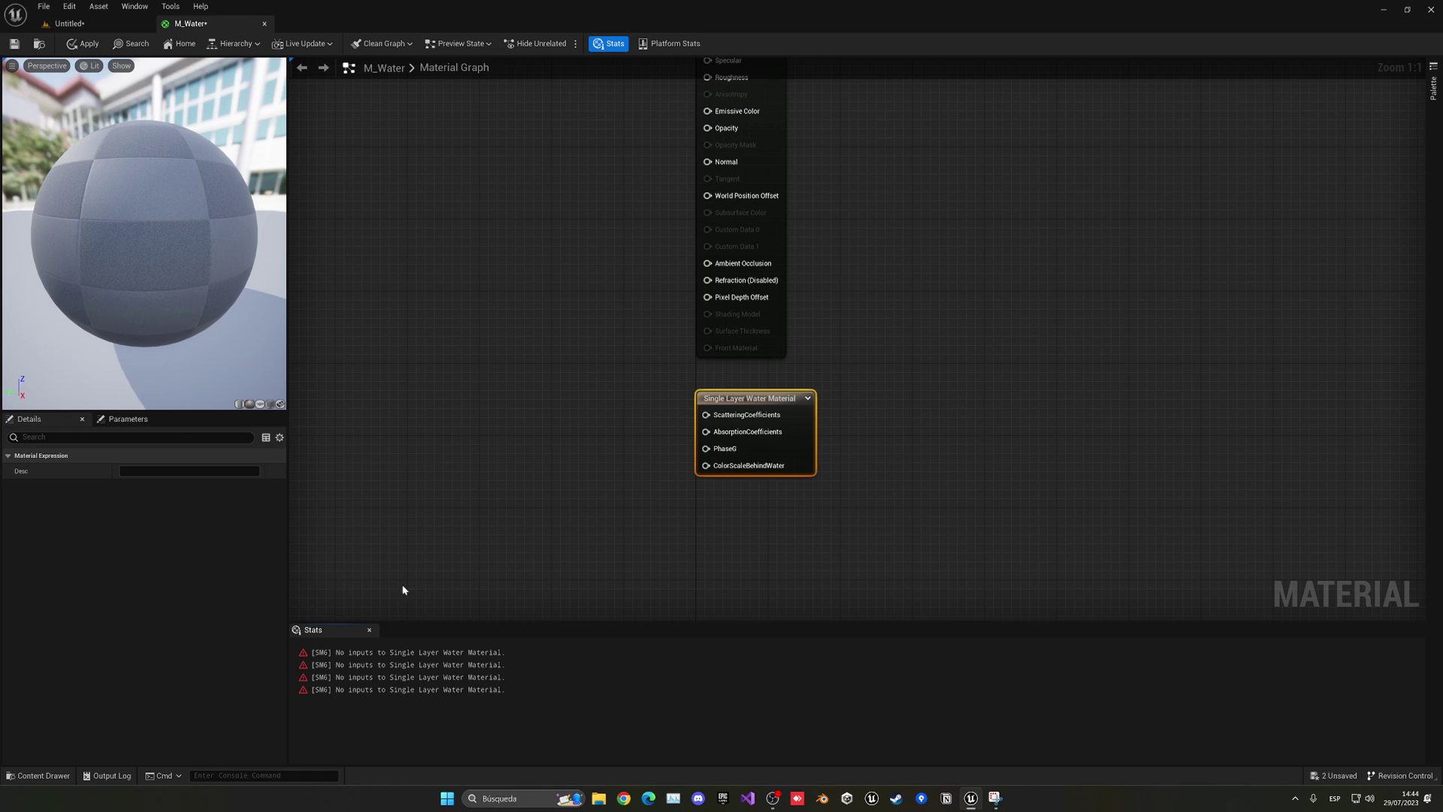
Add a three-component vector constant beside the Single Layer Water Material node and set its color to pure red (1, 0, 0)
right_click_drag(503, 512, 678, 506)
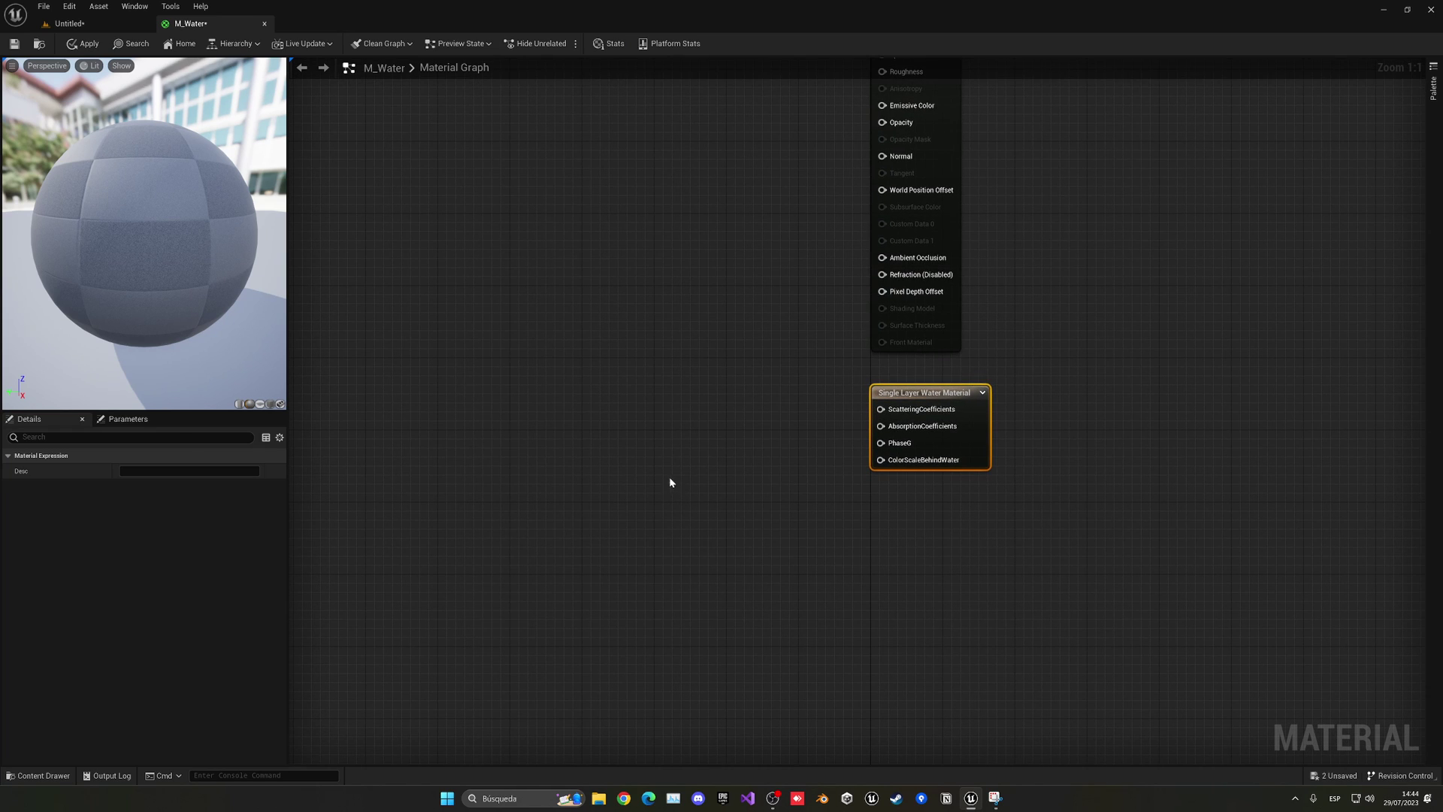
left_click(699, 424)
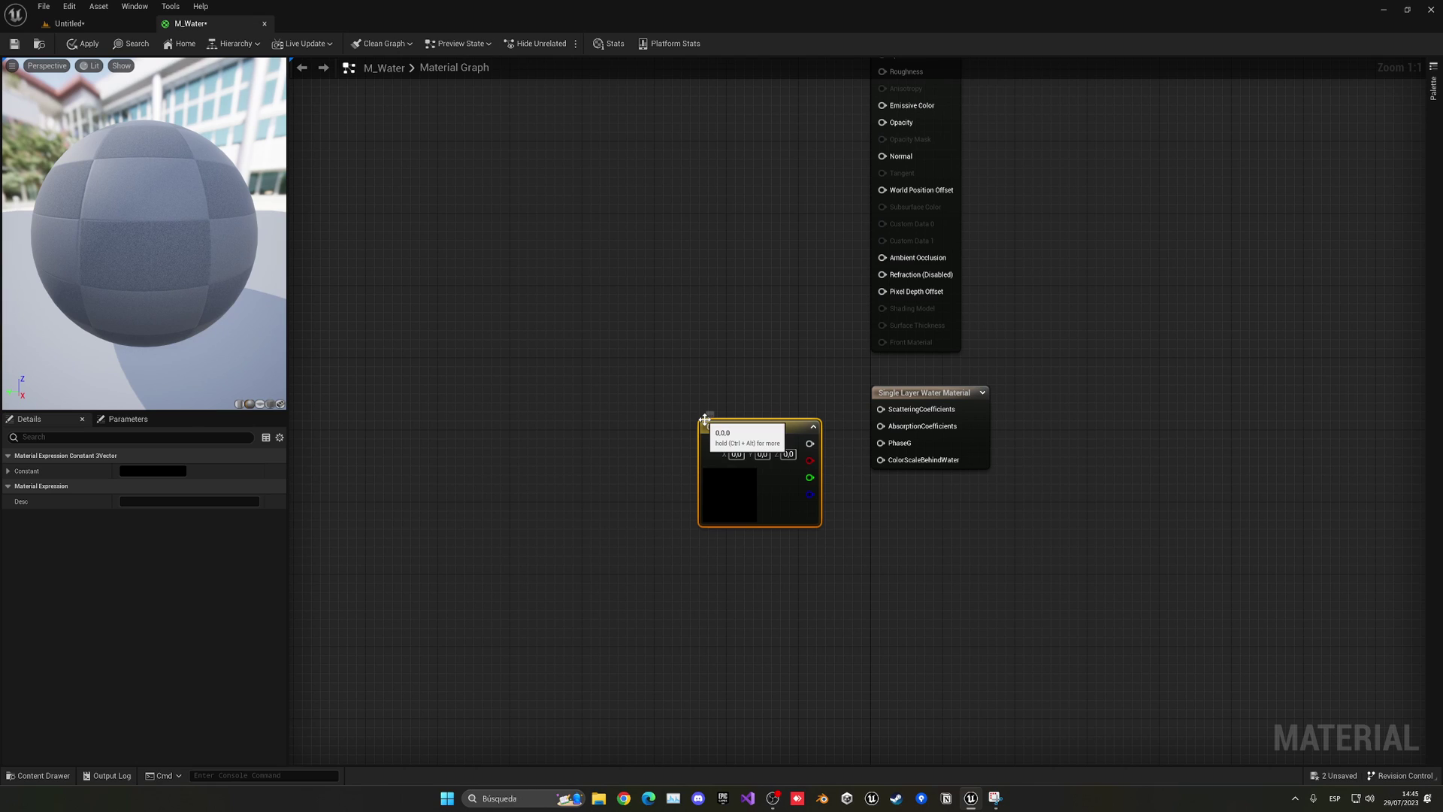
double_click(738, 503)
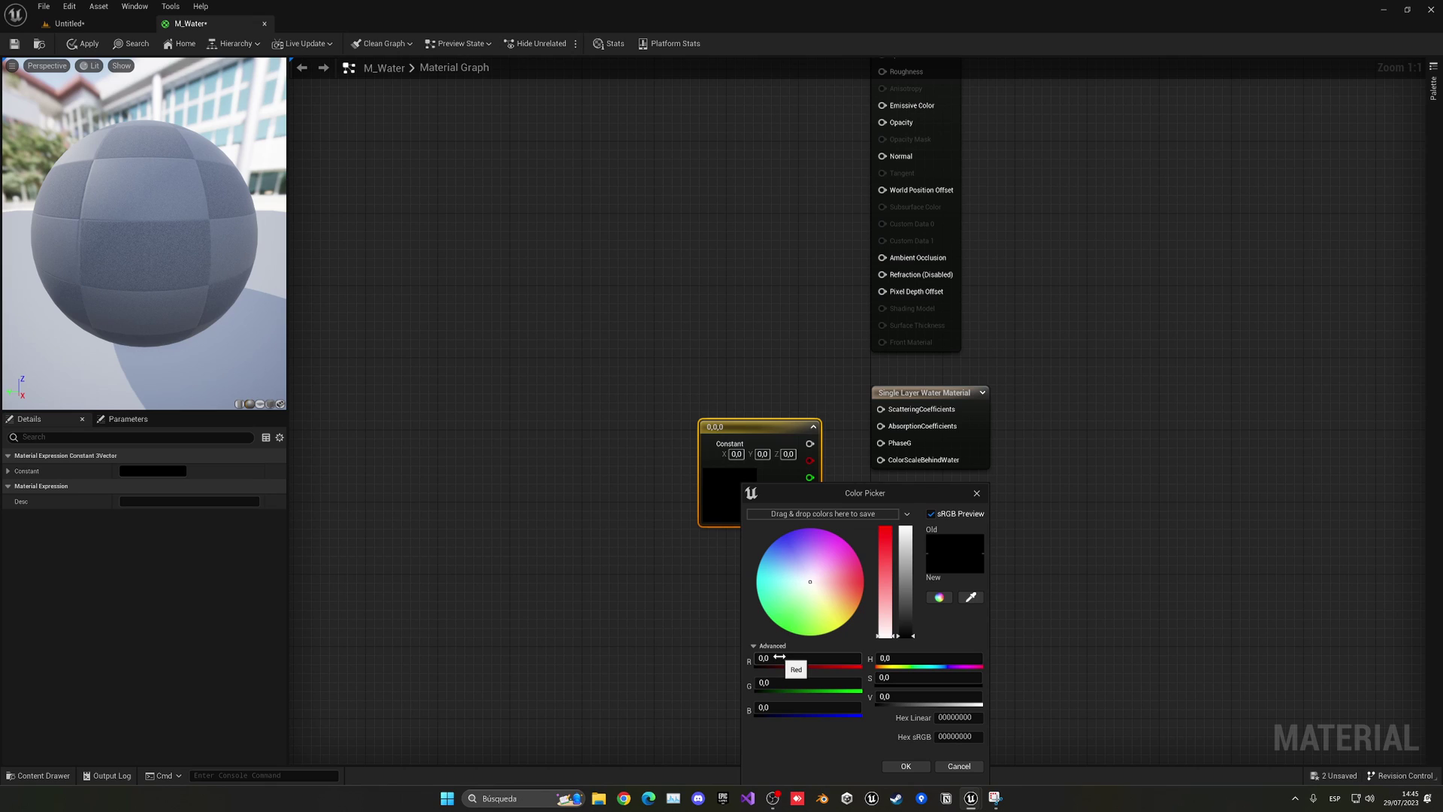
left_click_drag(775, 658, 857, 658)
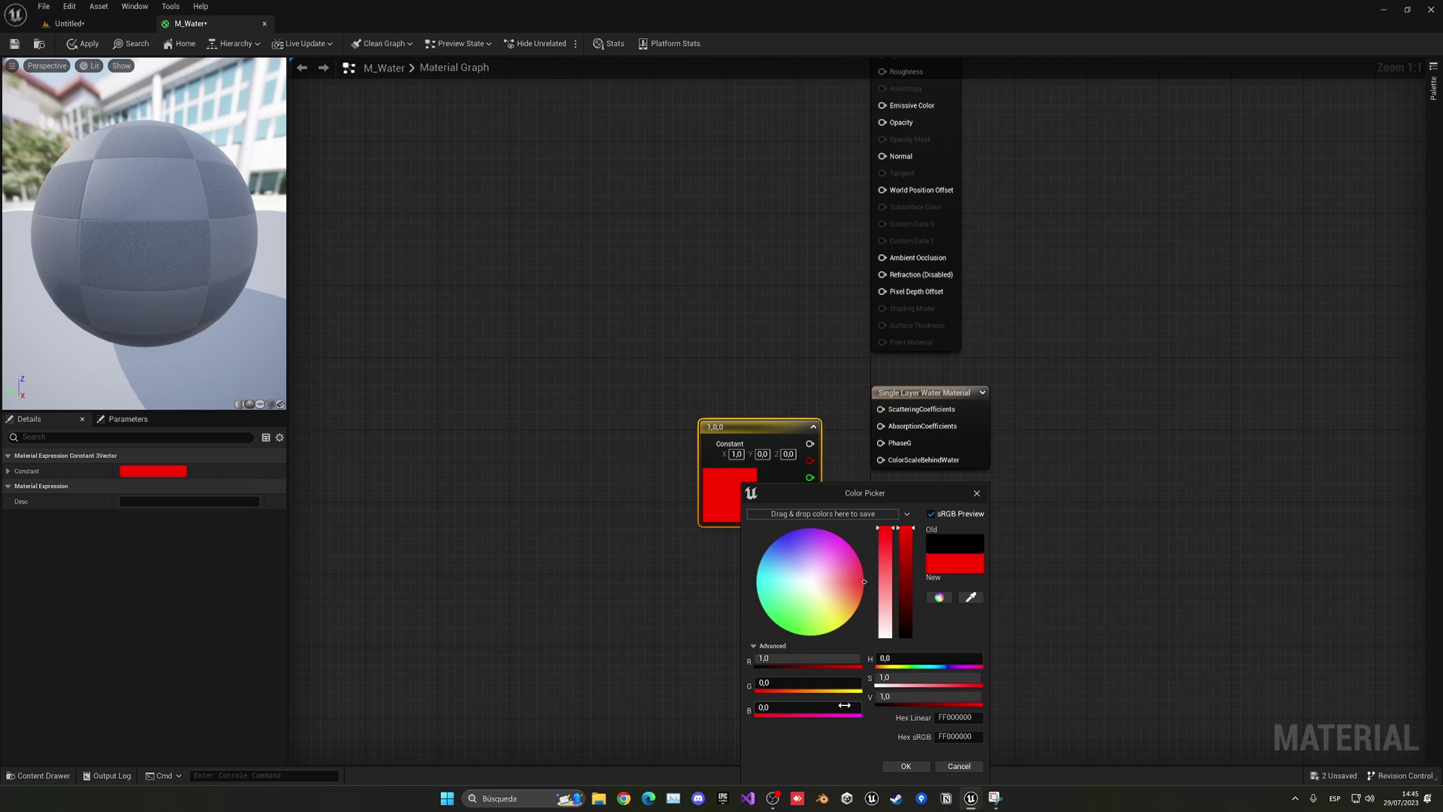
left_click(907, 766)
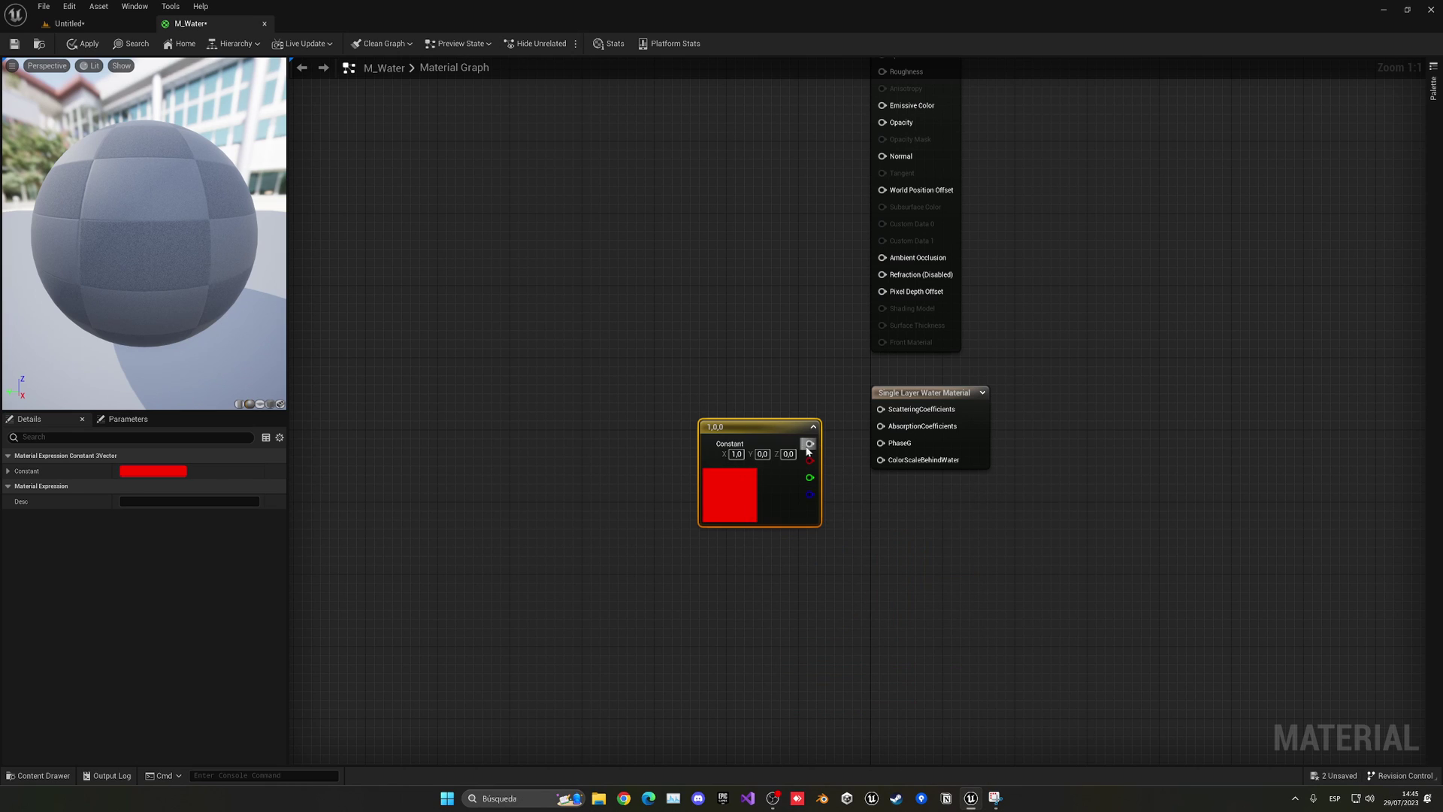
Connect the red vector constant to AbsorptionCoefficients and line it up next to the Single Layer Water Material node
left_click_drag(810, 444, 881, 427)
left_click_drag(757, 483, 784, 463)
left_click_drag(833, 538, 918, 435)
key("q")
left_click(881, 517)
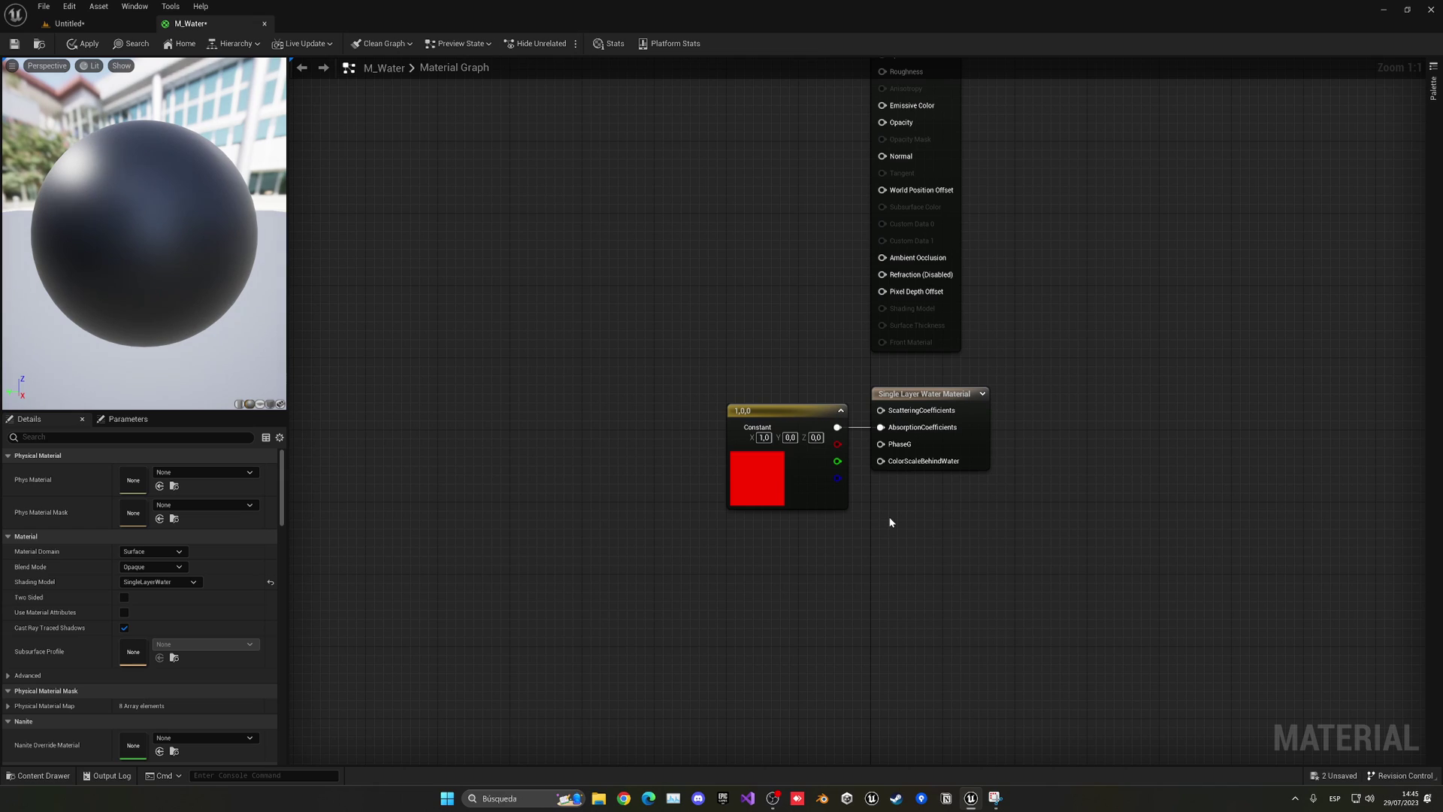
left_click(749, 473)
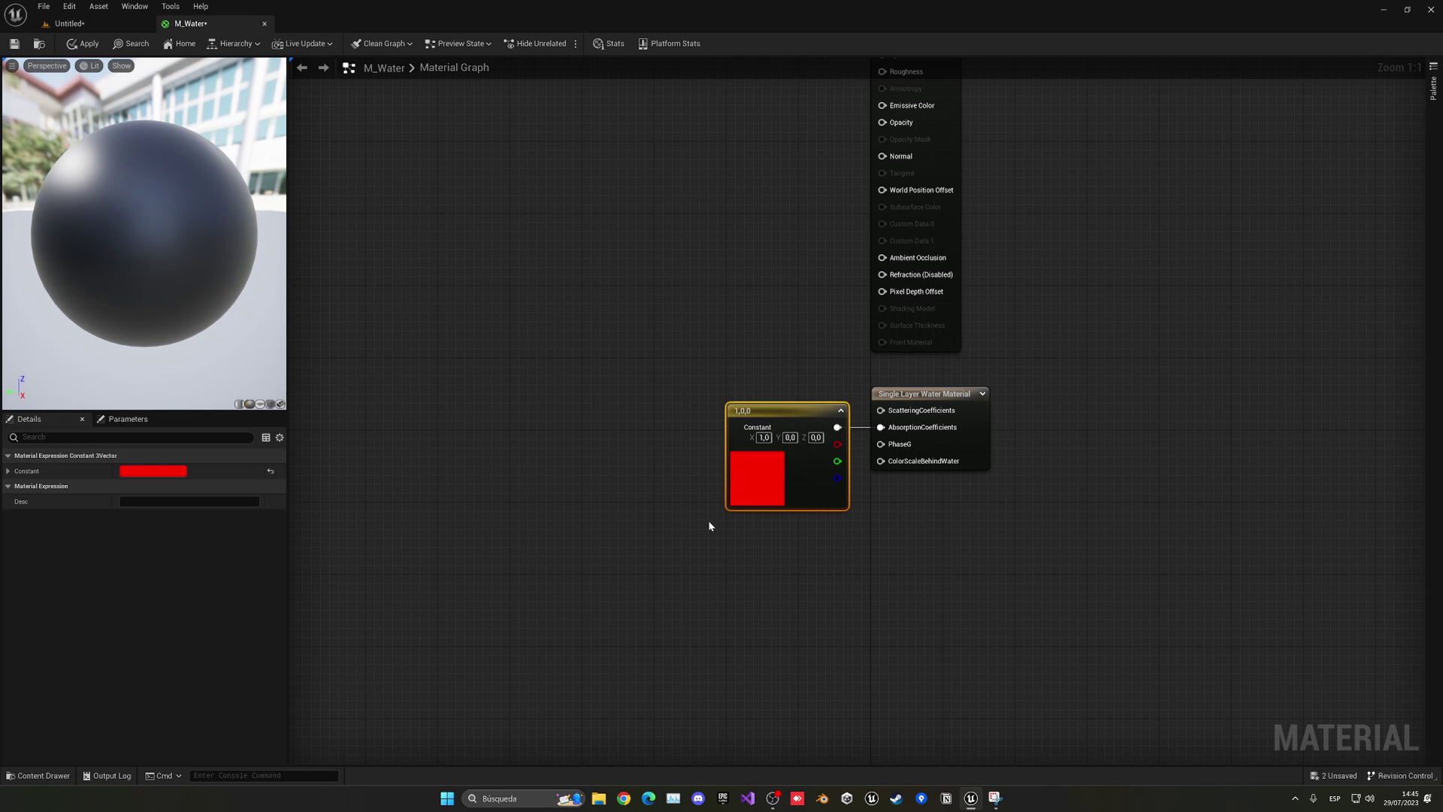
left_click(735, 306)
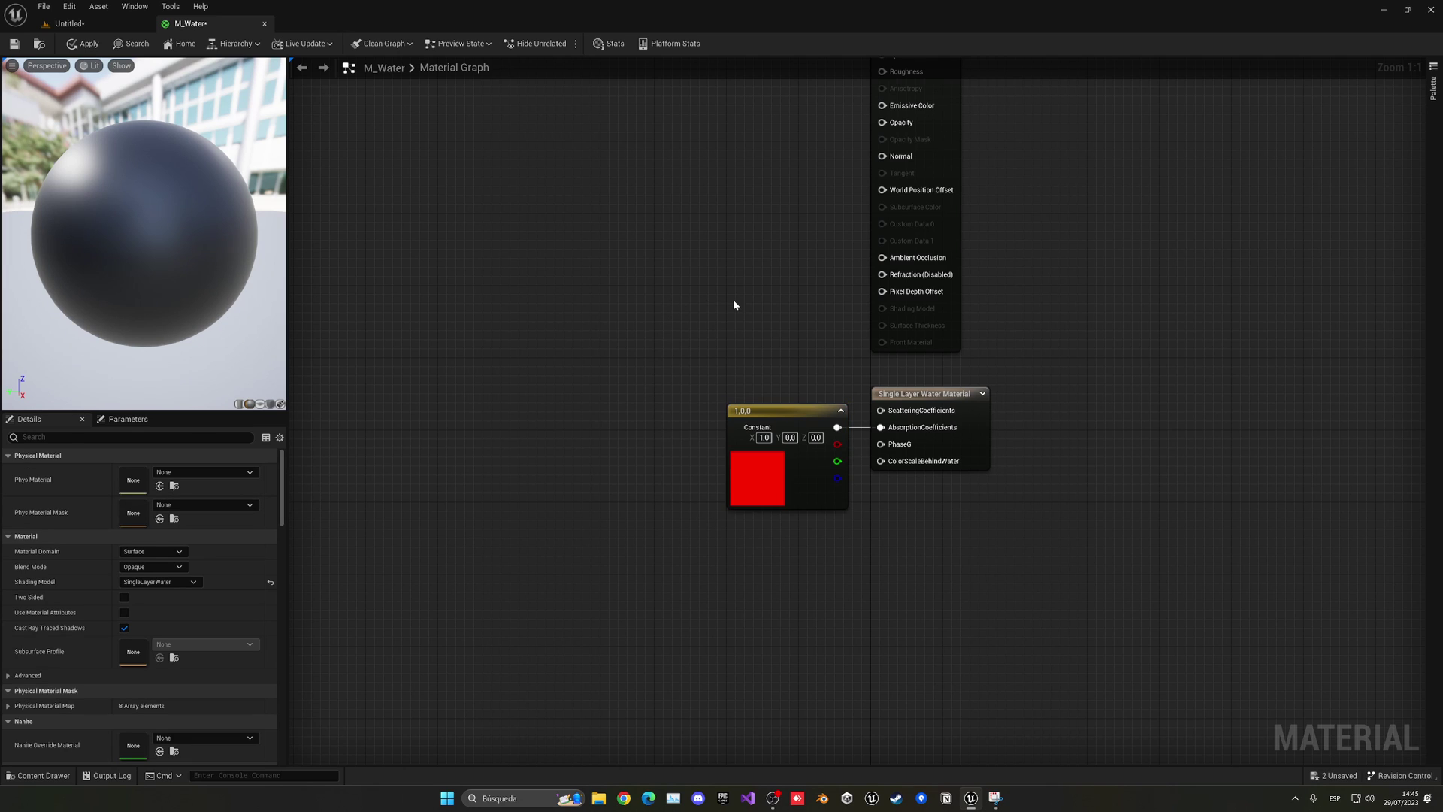
Add a scalar constant with value 1 and connect it to the Refraction input of the M_Water result node
right_click_drag(734, 306, 706, 507)
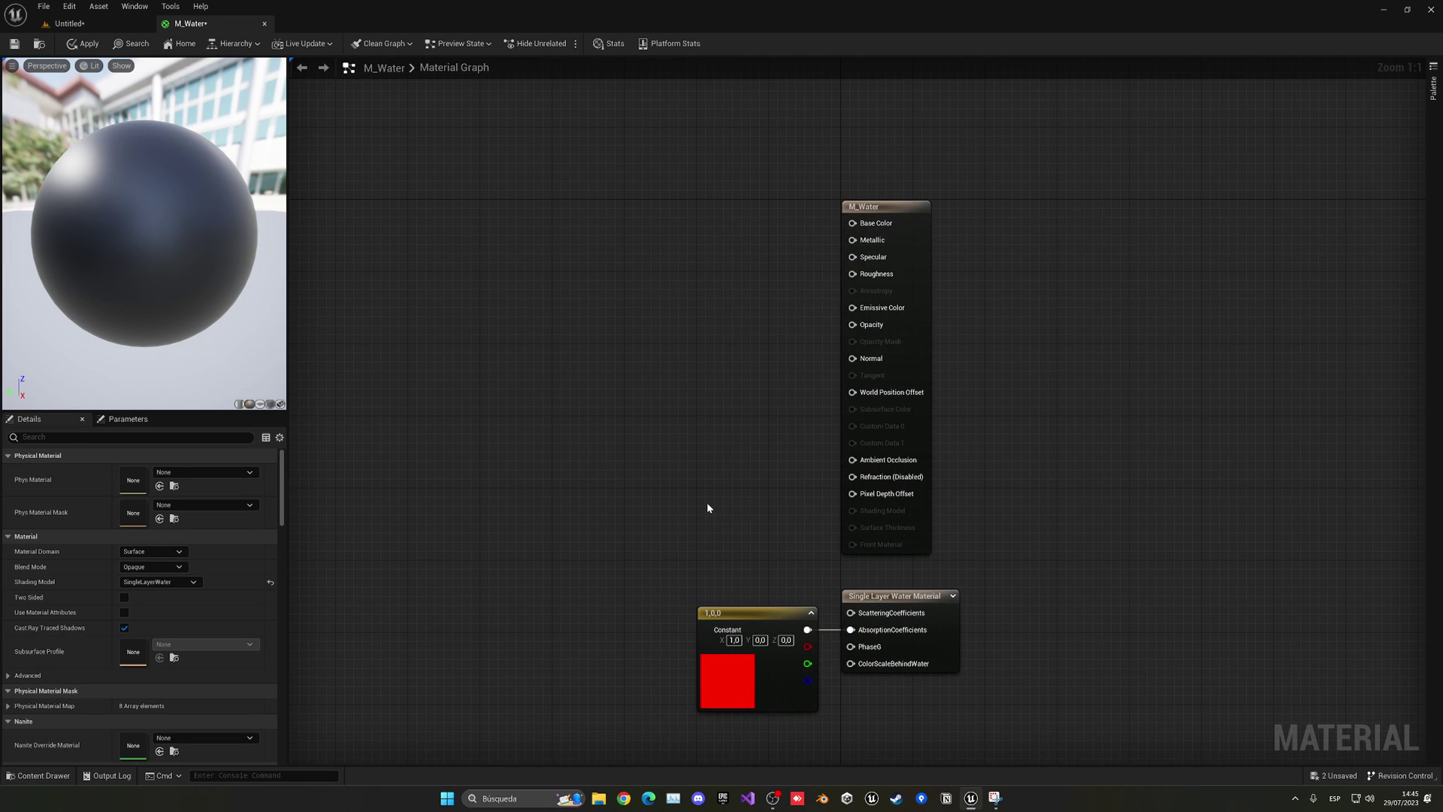
left_click(738, 475)
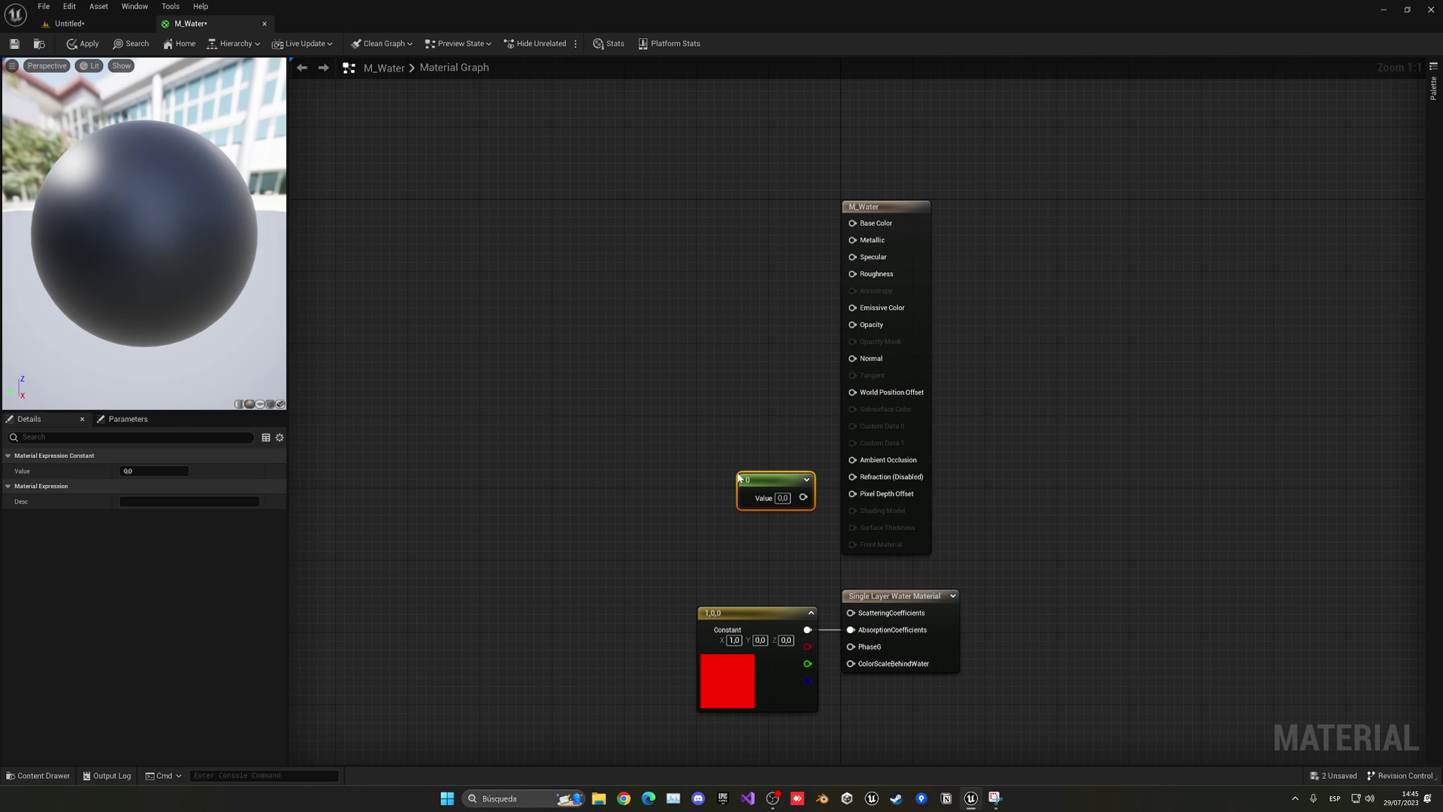
left_click(783, 498)
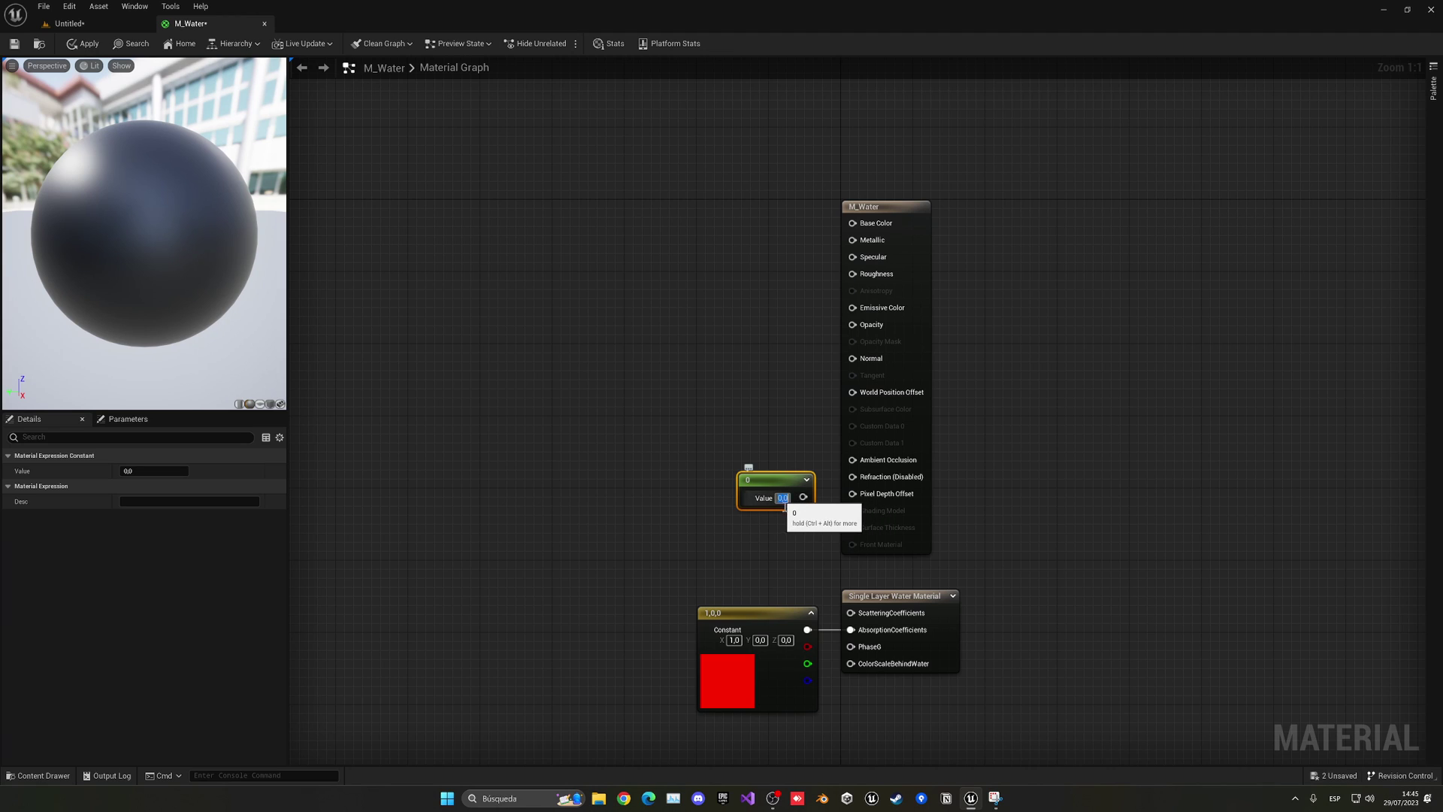
type("1")
key("Return")
left_click_drag(801, 498, 854, 477)
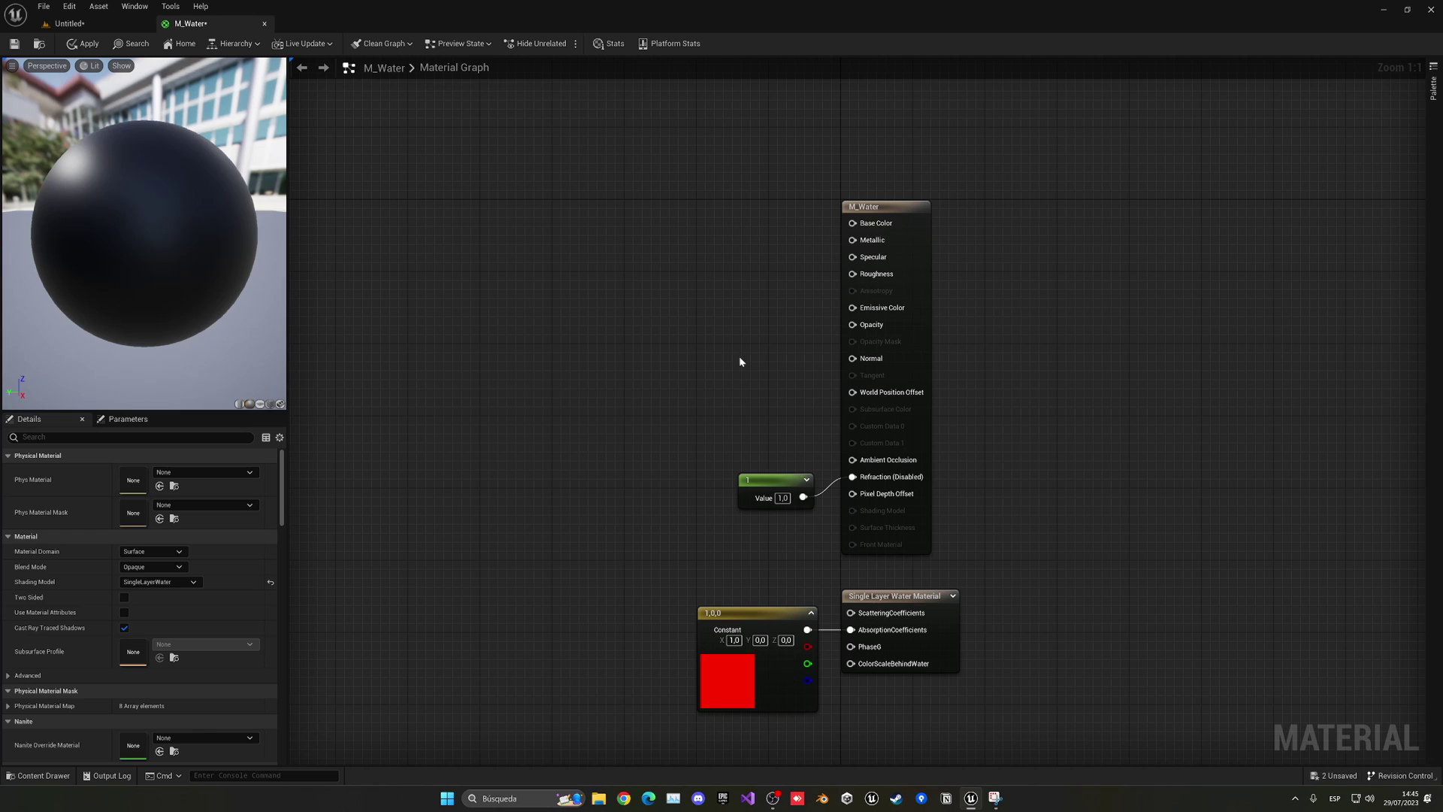
Add two scalar constants of value 0 and connect one to Opacity and the other to Base Color
left_click(737, 317)
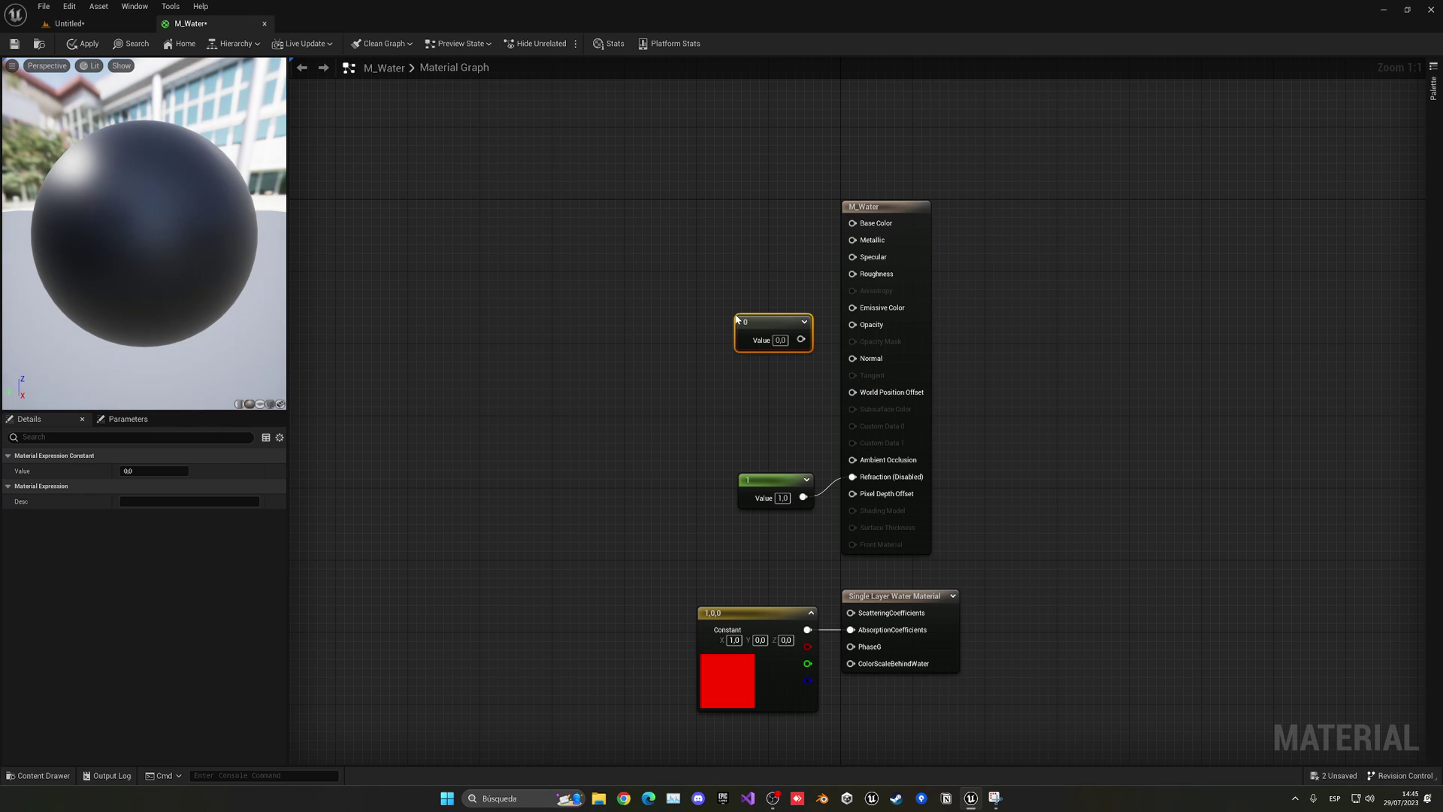
left_click_drag(802, 339, 852, 324)
left_click(736, 218)
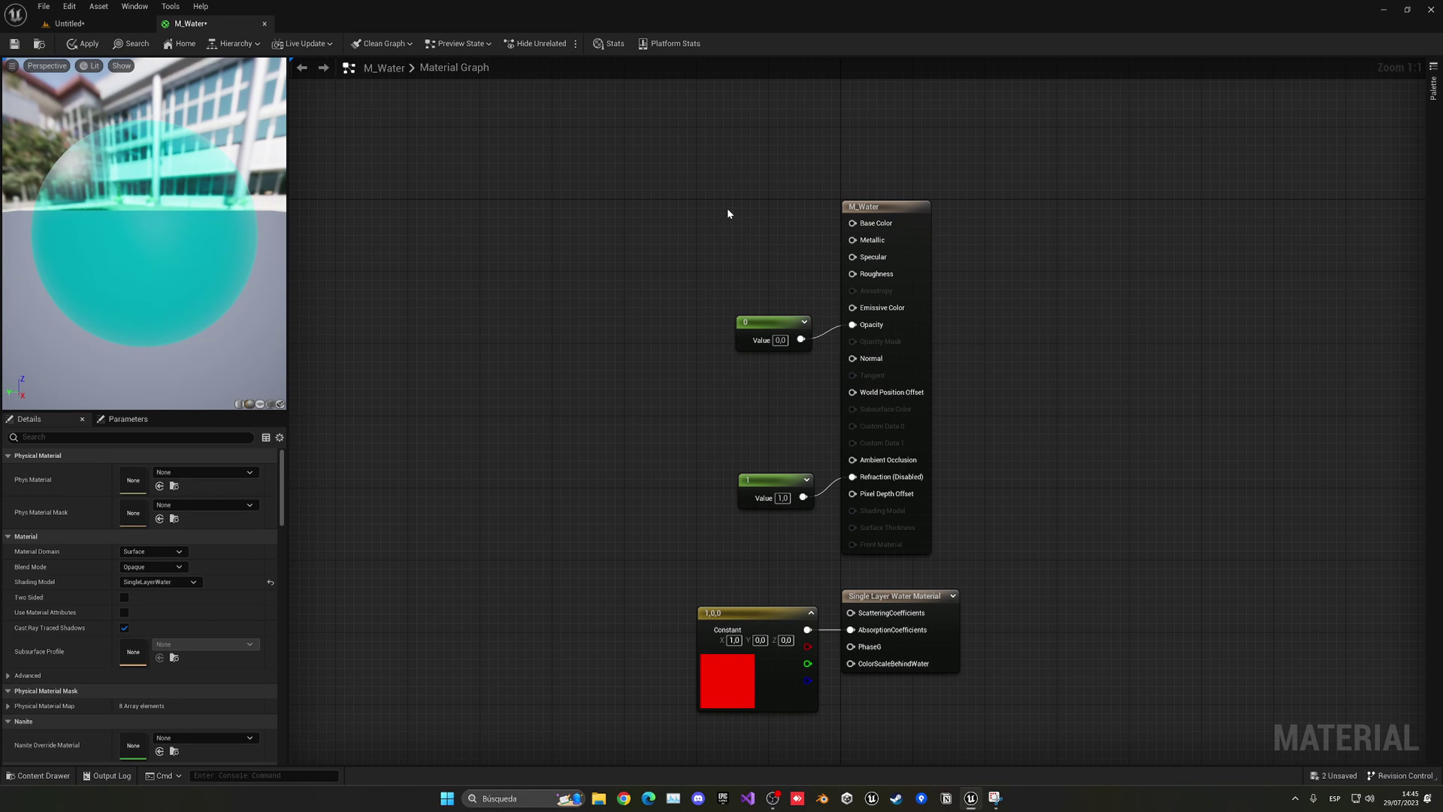
left_click(729, 210)
left_click_drag(799, 234, 855, 223)
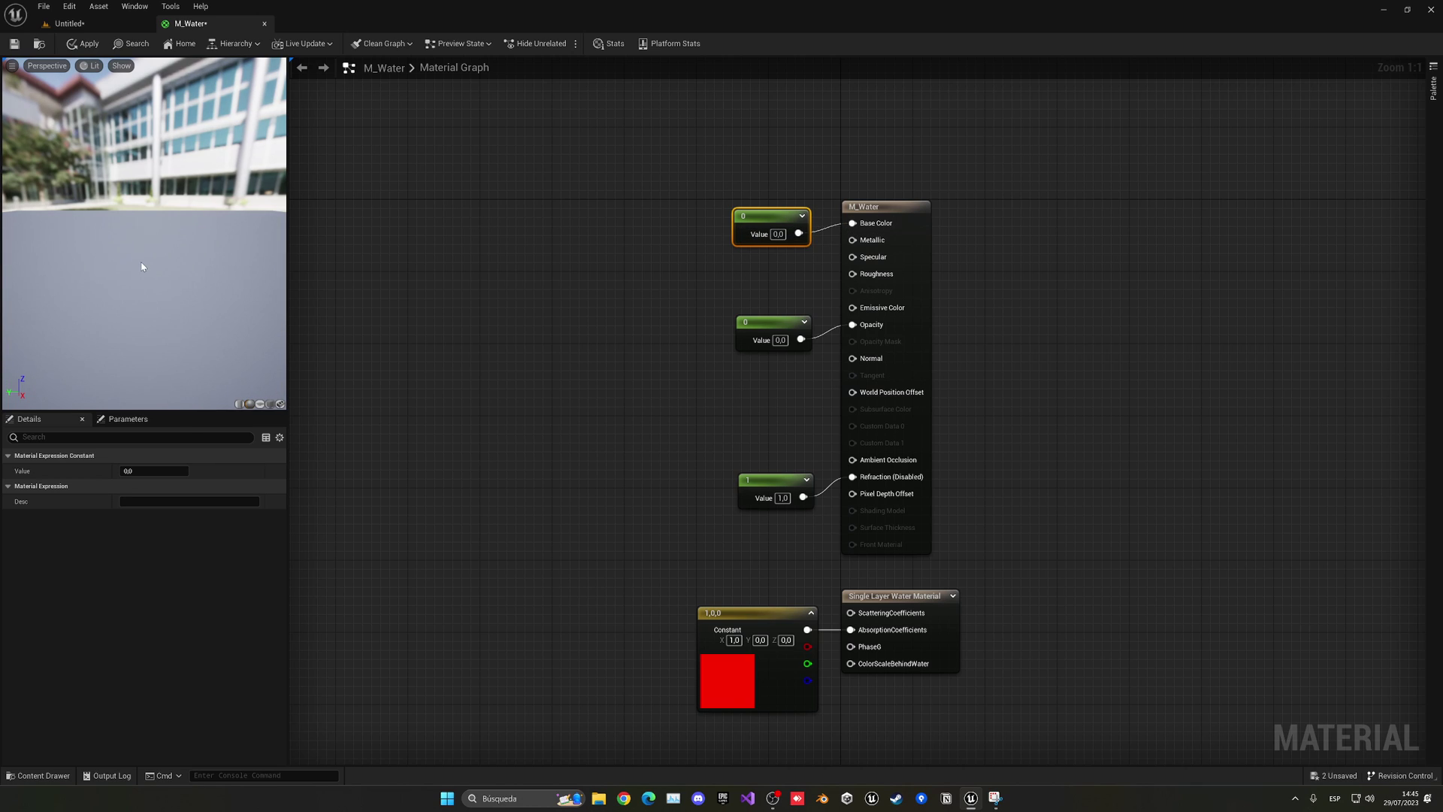
Apply and save the M_Water material, and return to the level
left_click(85, 44)
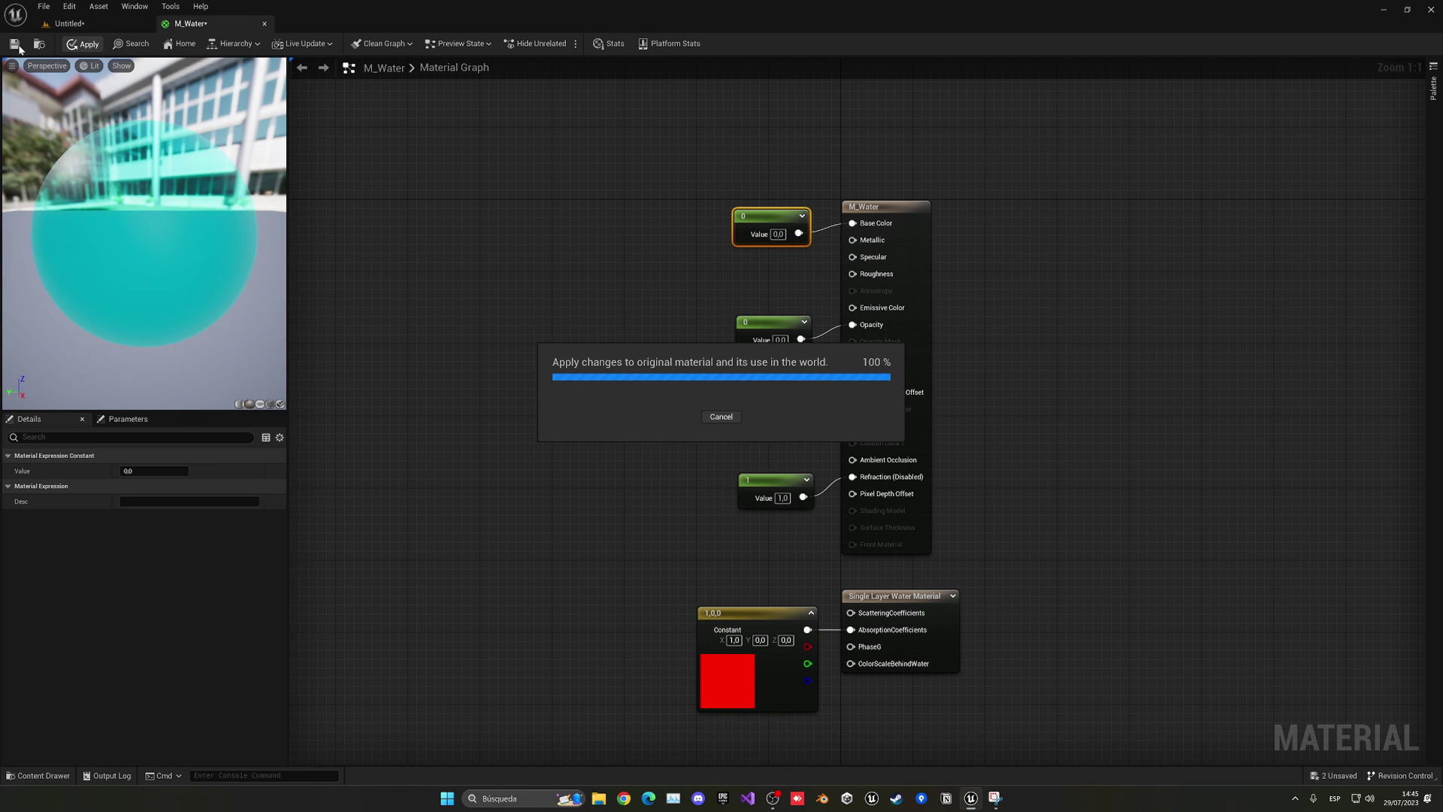
left_click(14, 43)
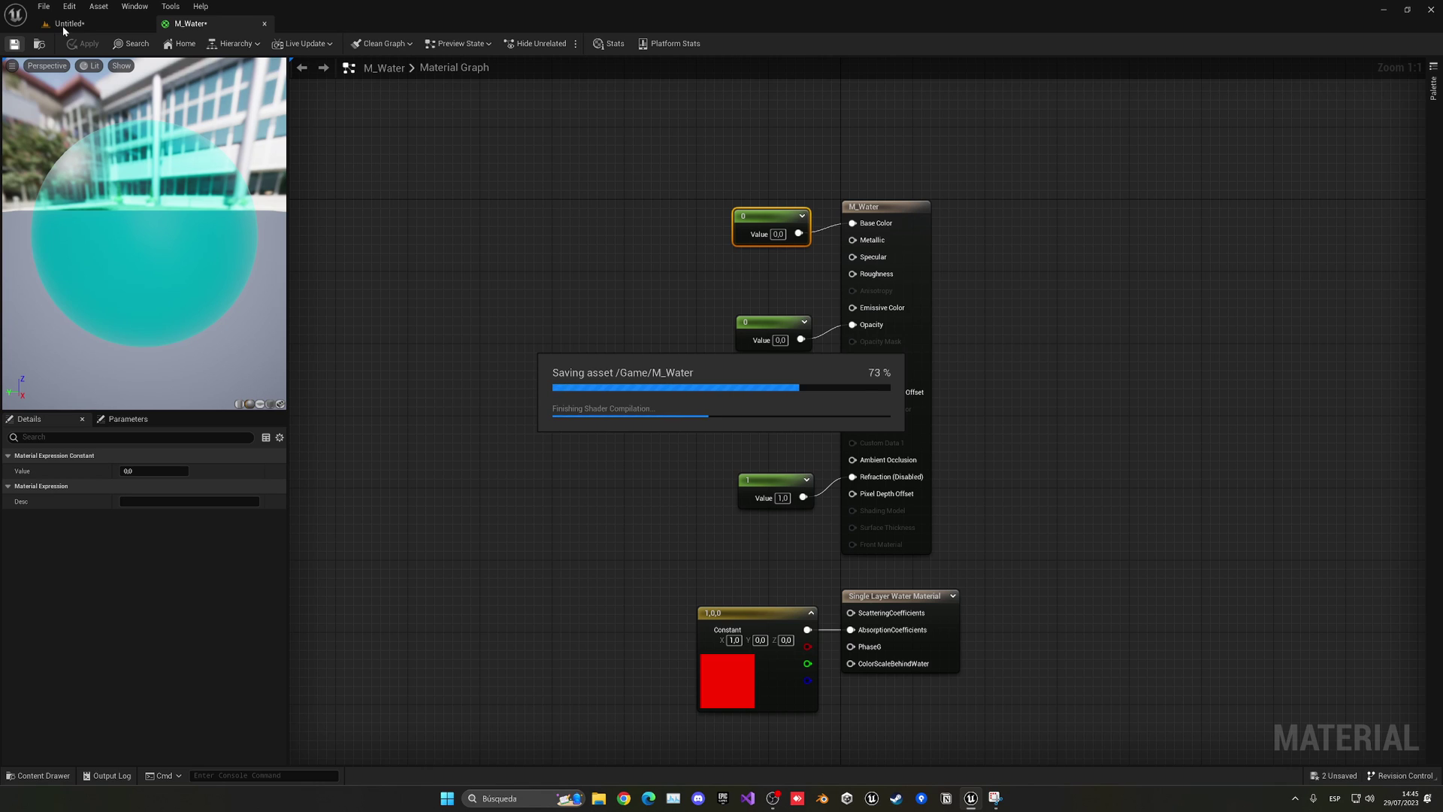
left_click(62, 25)
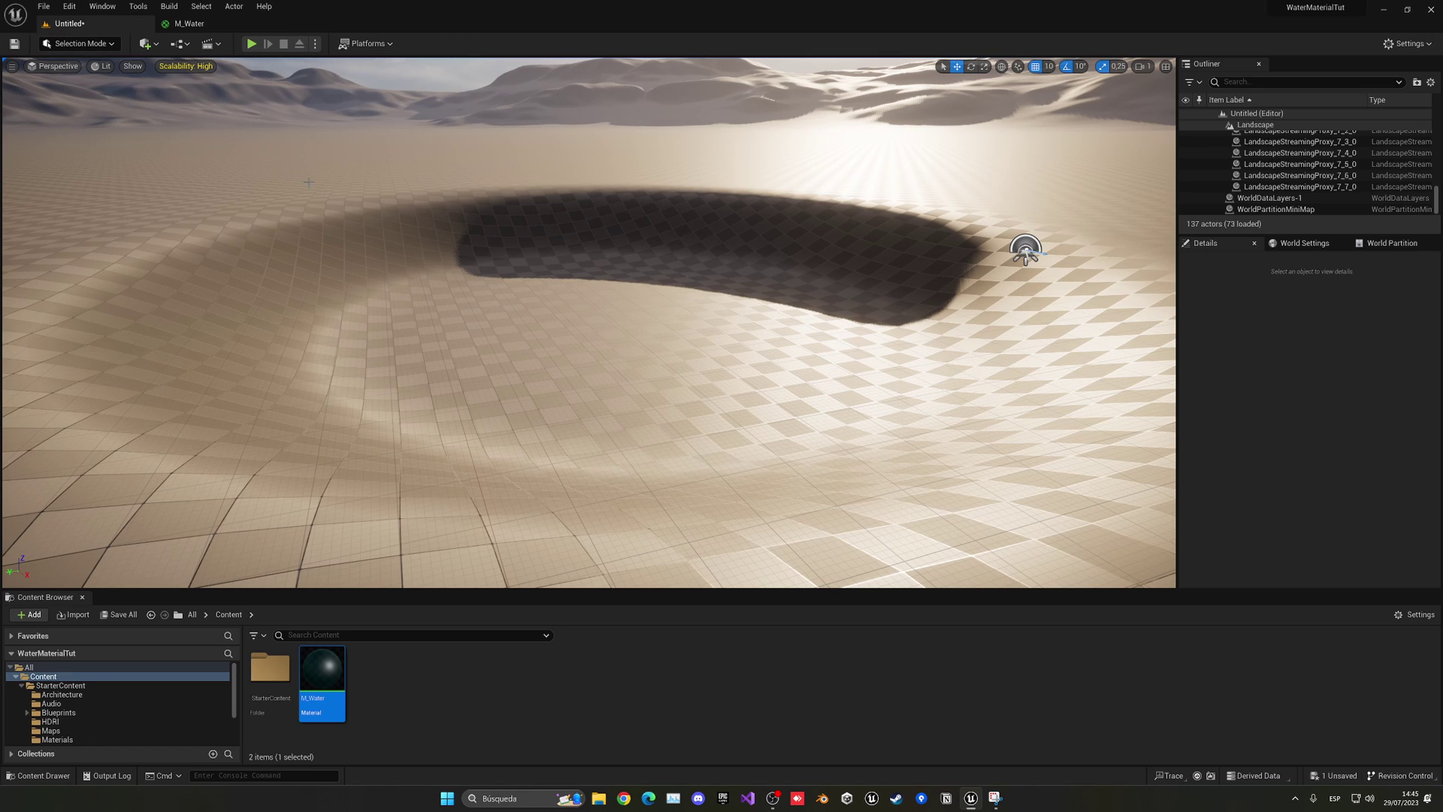
Add a Plane shape to the level over the landscape basin and scale it uniformly to 50
key("w")
right_click_drag(588, 323, 605, 354)
key("s")
right_click_drag(556, 274, 547, 267)
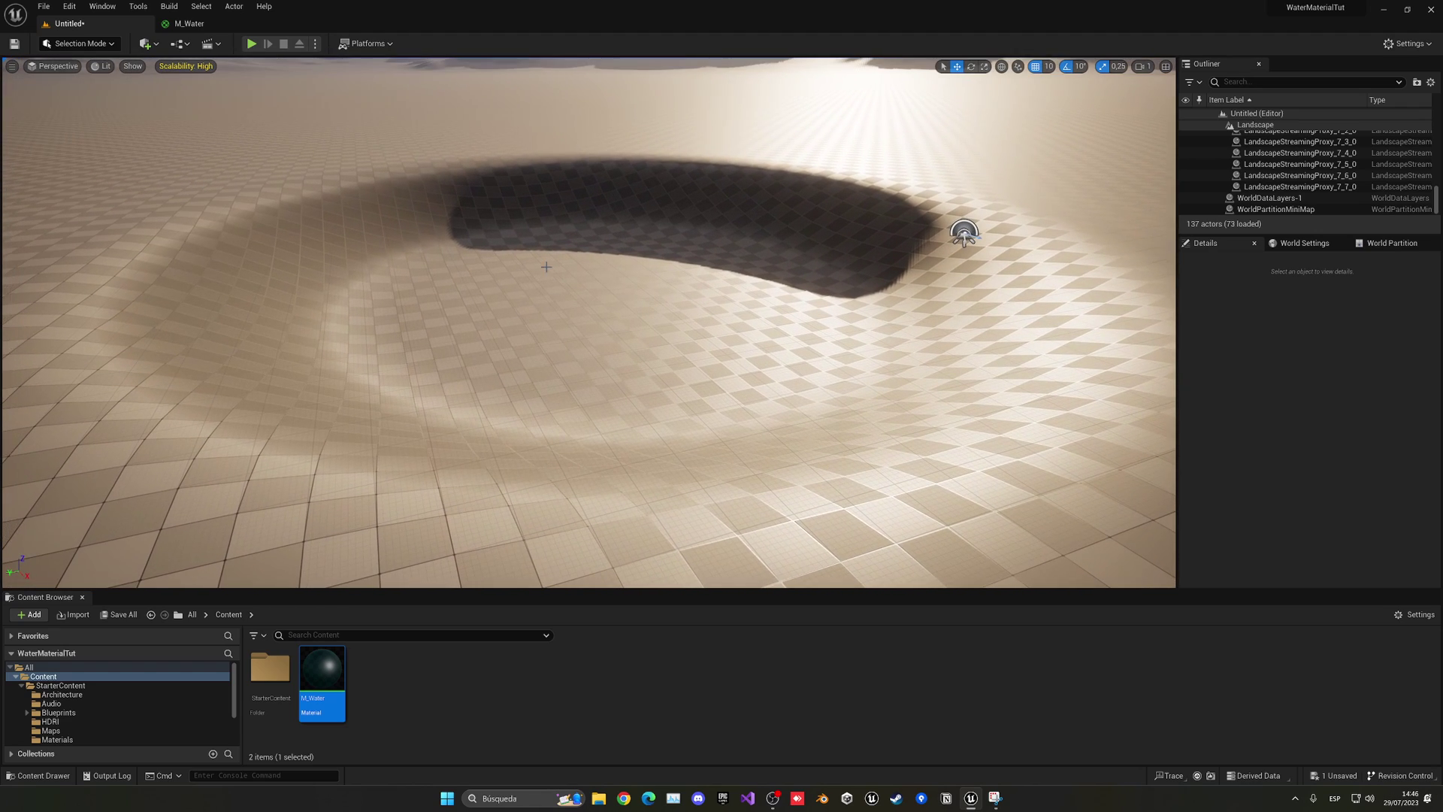
left_click(157, 44)
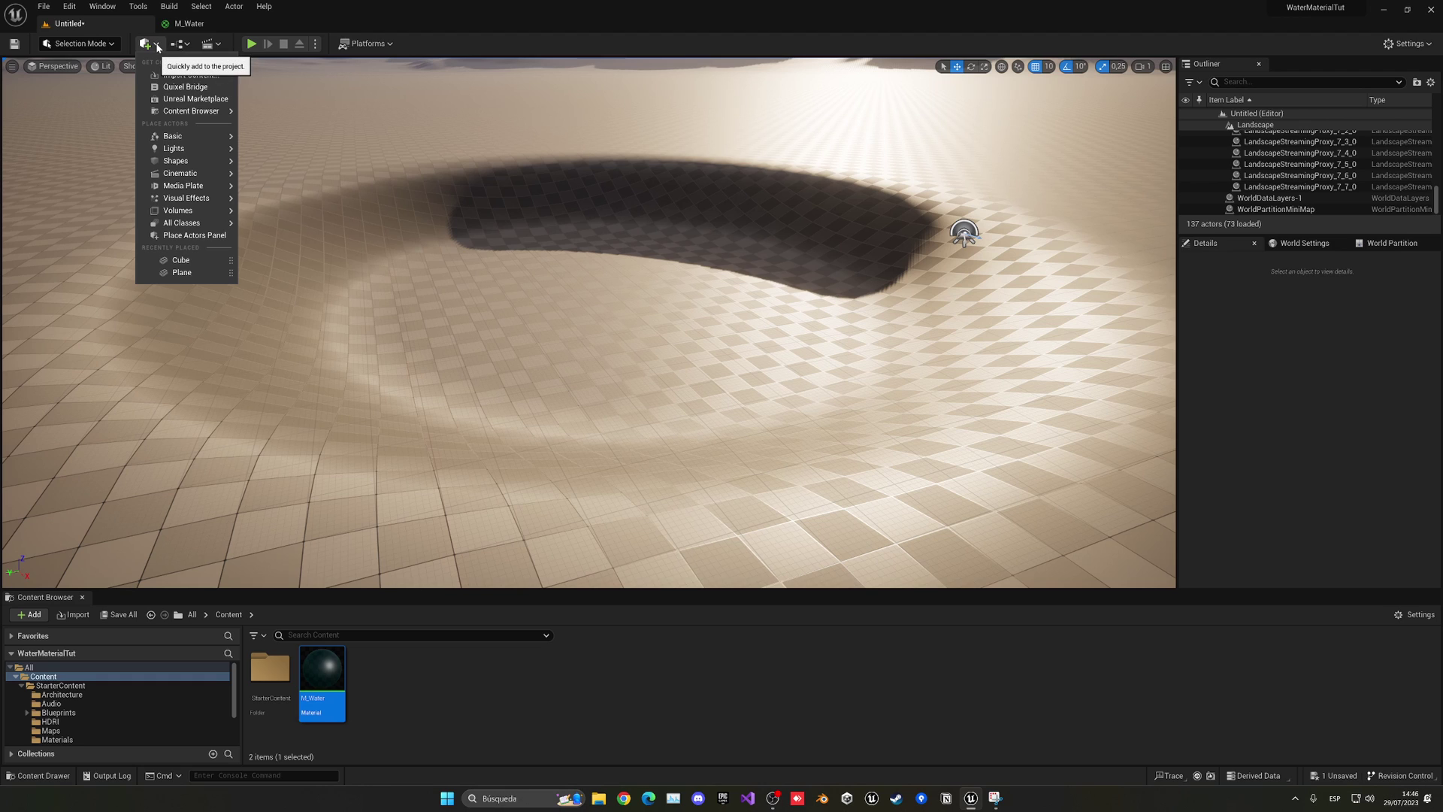
mouse_move(178, 164)
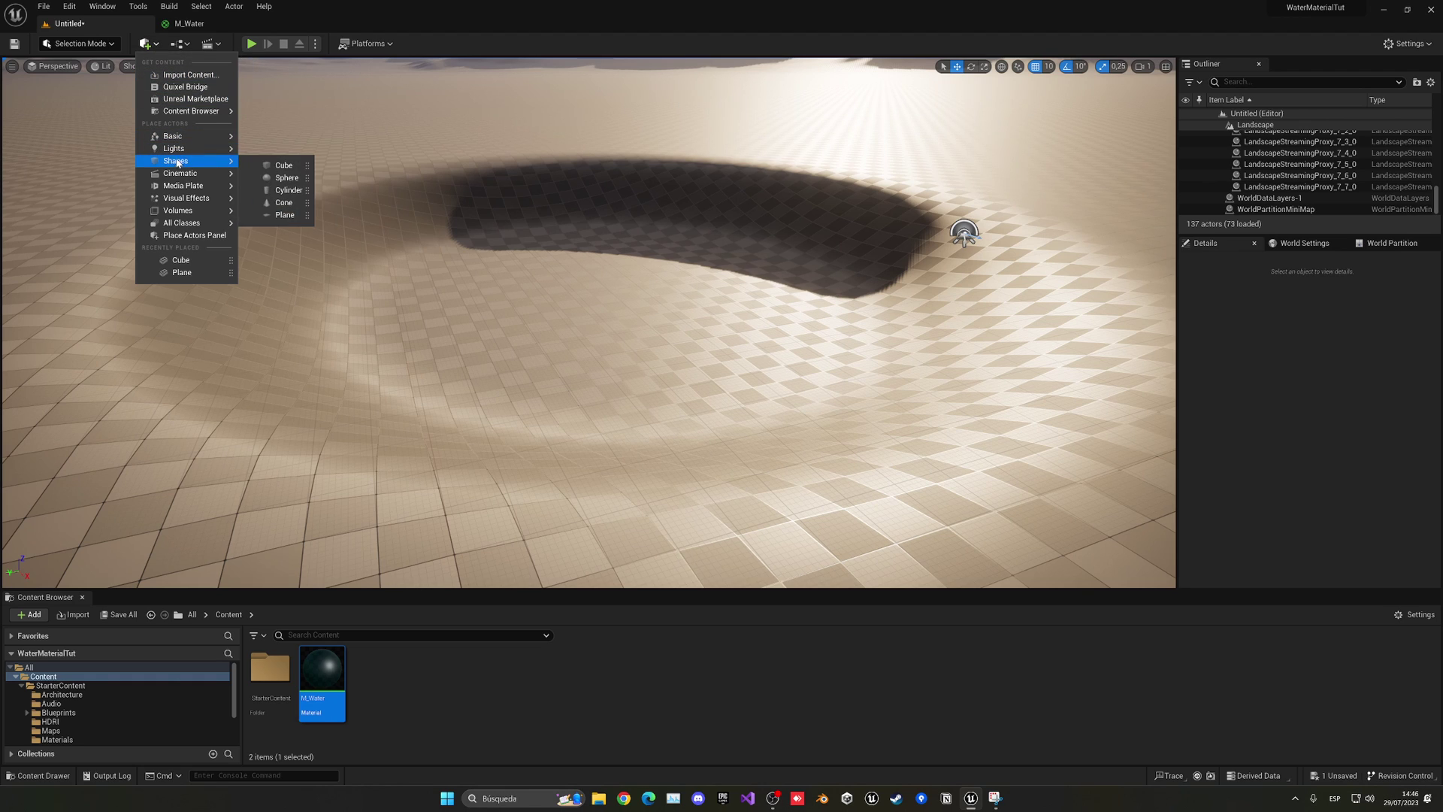
left_click(285, 215)
left_click(1300, 425)
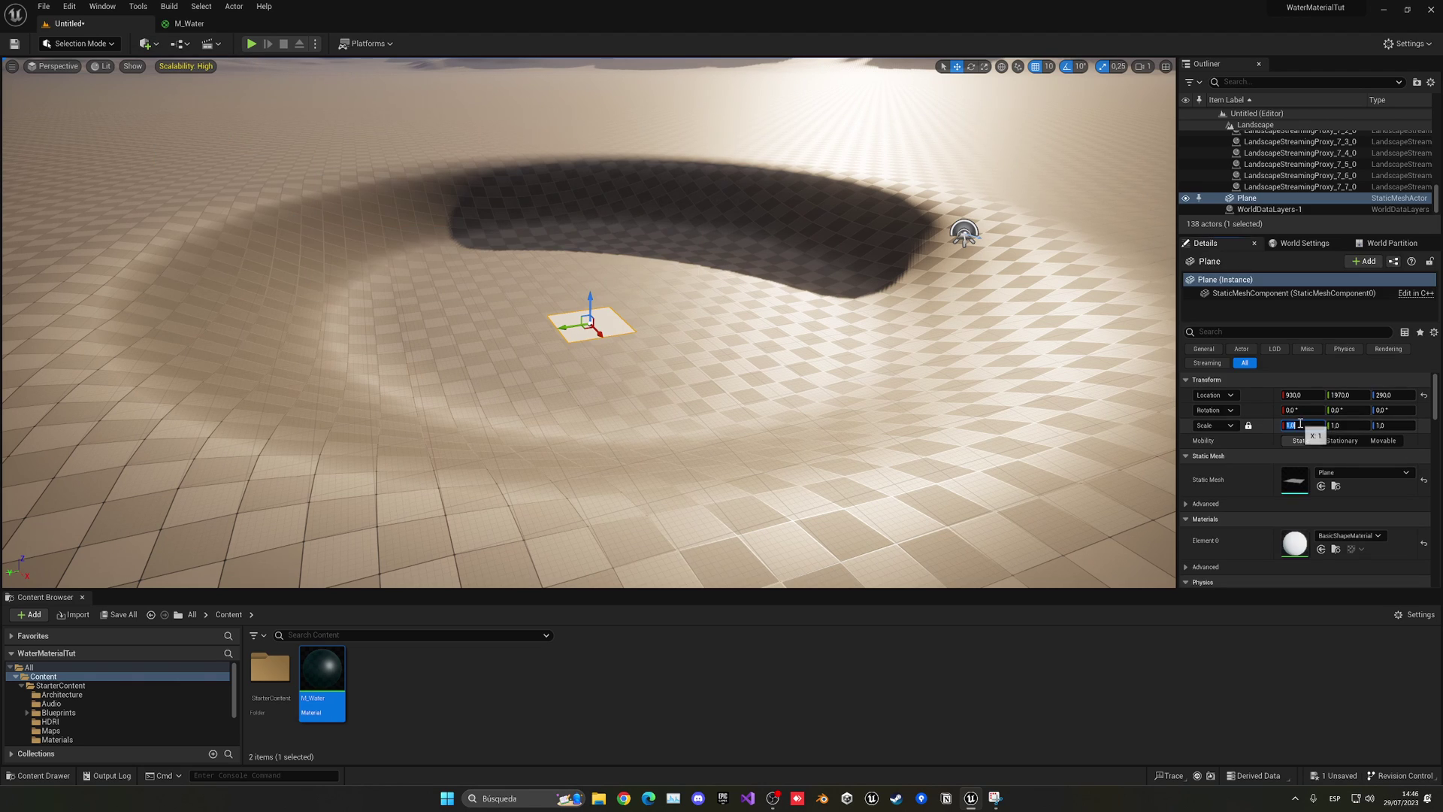
type("50")
key("Return")
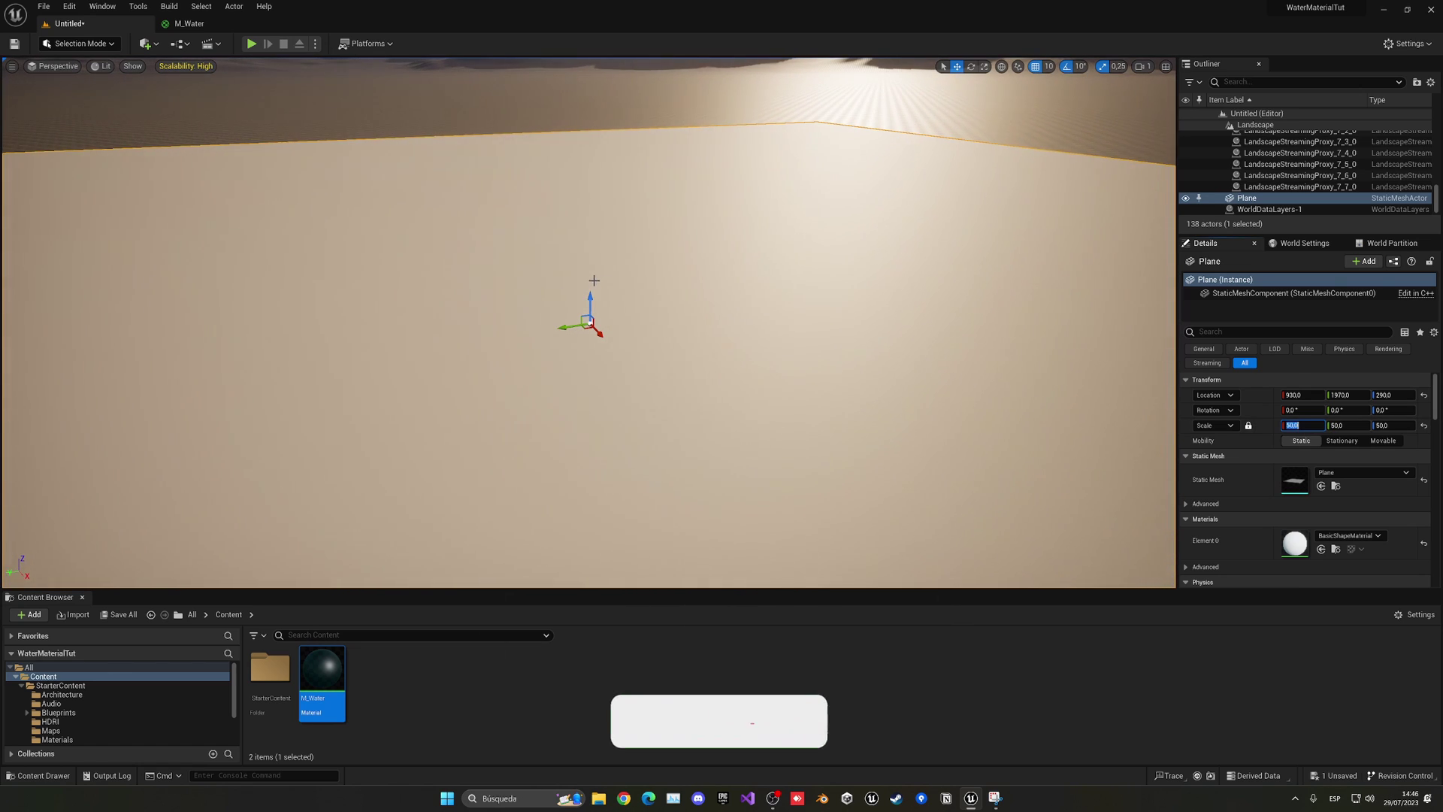
Move the plane down into the landscape basin to a Z location of about -170 and assign M_Water to it
left_click_drag(605, 326, 603, 518)
right_click_drag(546, 421, 574, 461)
left_click_drag(546, 422, 484, 139)
right_click_drag(484, 140, 450, 98)
left_click_drag(322, 672, 522, 356)
mouse_move(763, 337)
right_mouse_down()
mouse_move(677, 338)
mouse_move(601, 376)
mouse_move(850, 353)
mouse_move(691, 361)
mouse_move(639, 330)
mouse_move(639, 293)
mouse_move(572, 301)
mouse_move(676, 308)
mouse_move(763, 336)
right_mouse_up()
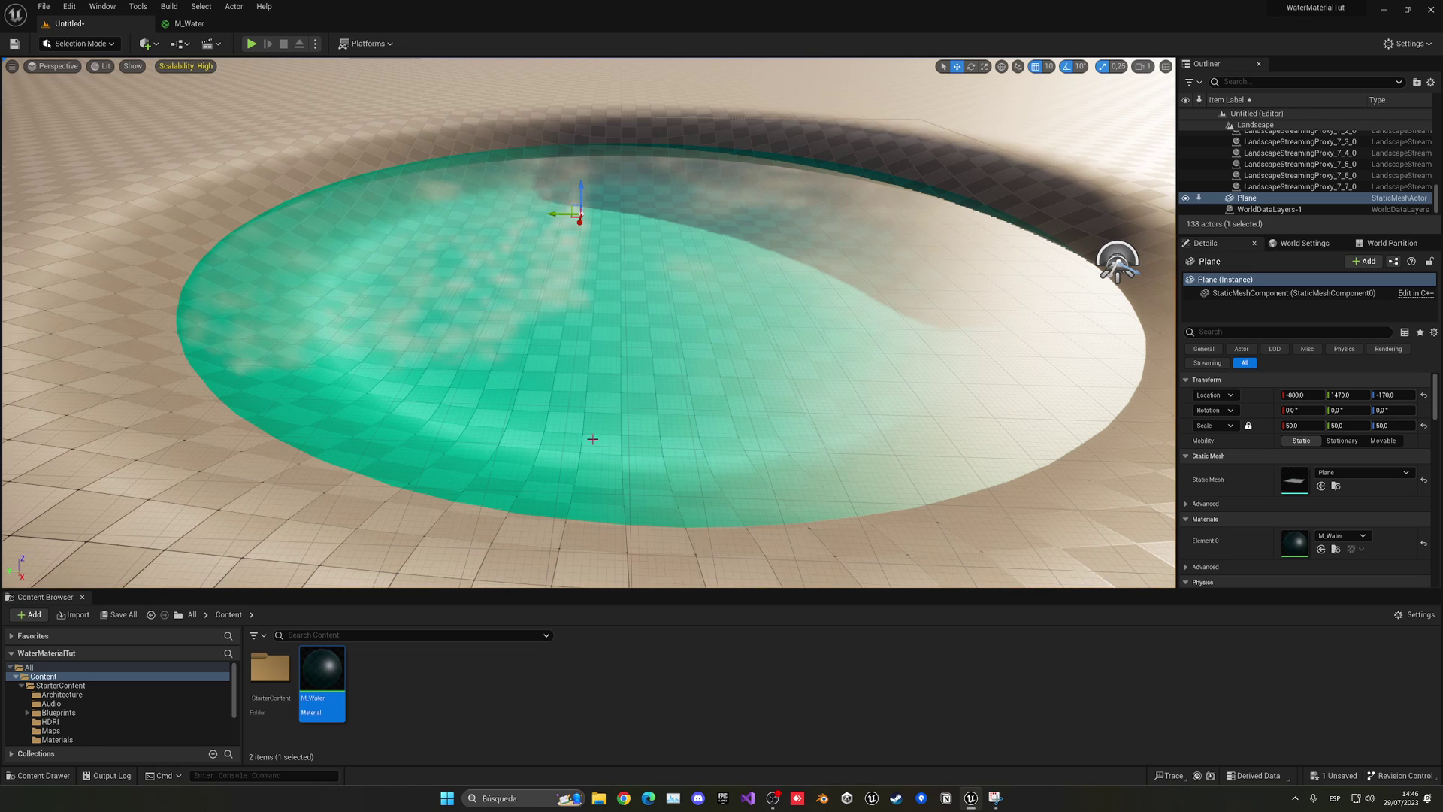
Check the StarterContent folder, and view the Starter Content pack among the feature and content packs that can be added to the project
double_click(270, 667)
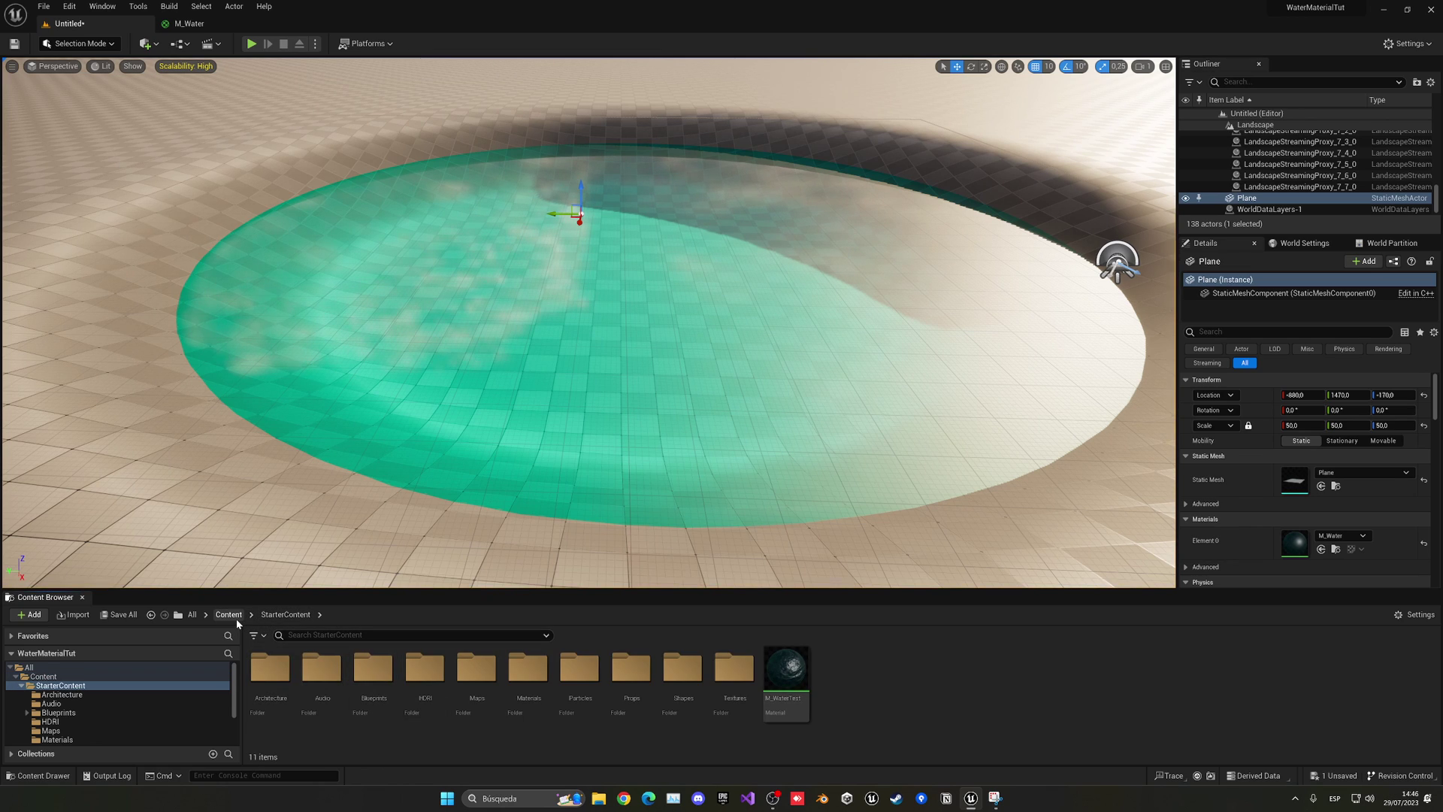
left_click(234, 617)
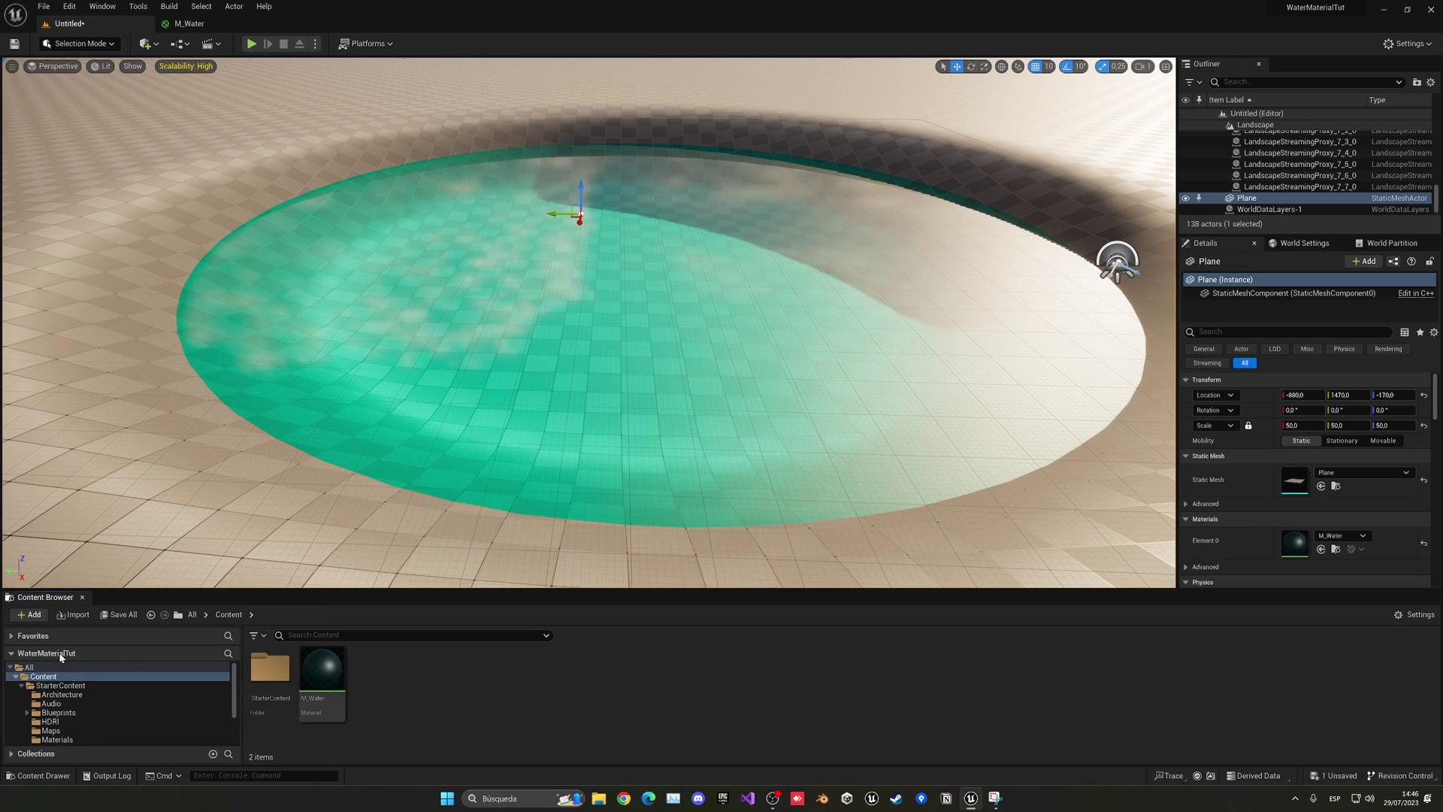
left_click(31, 616)
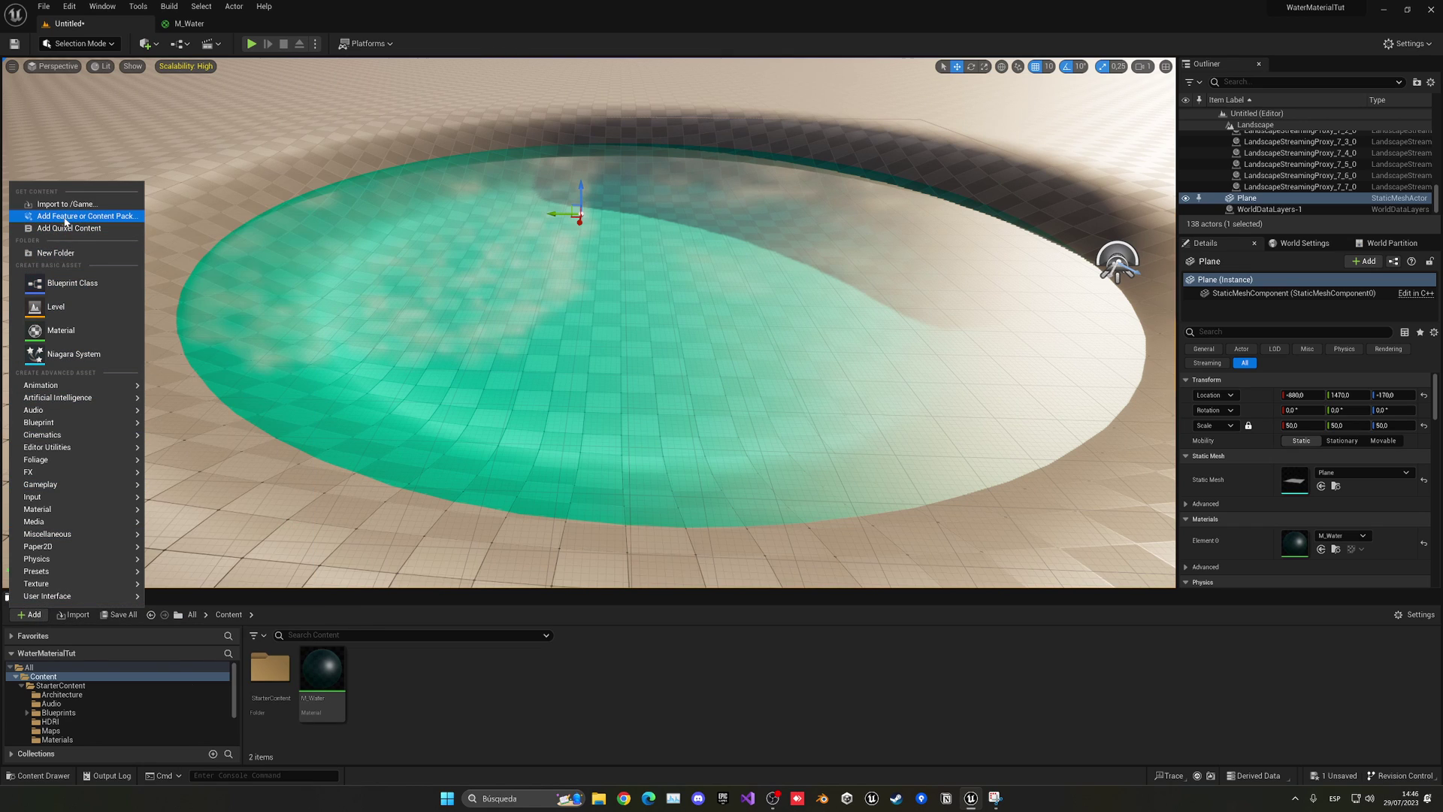
left_click(96, 217)
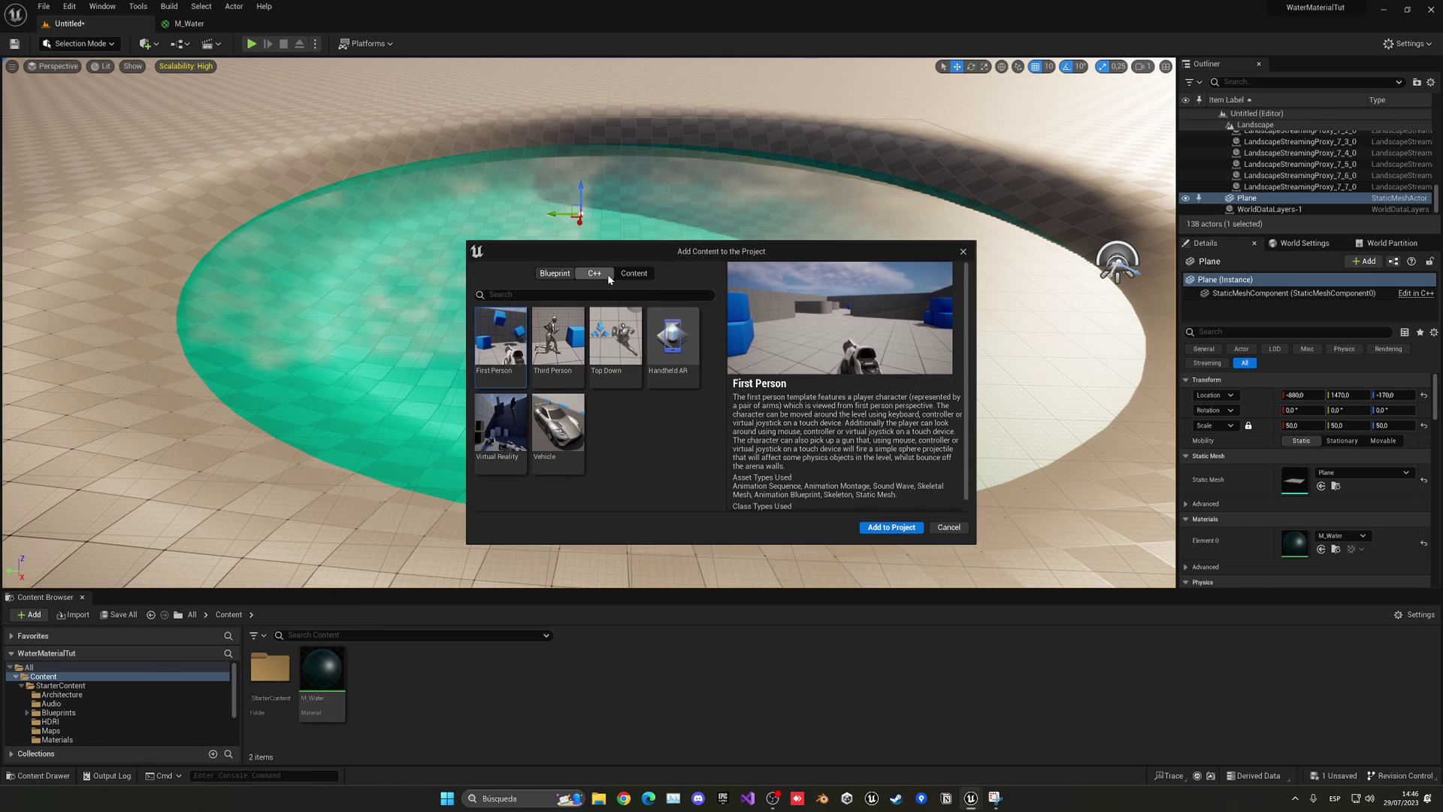
left_click(633, 273)
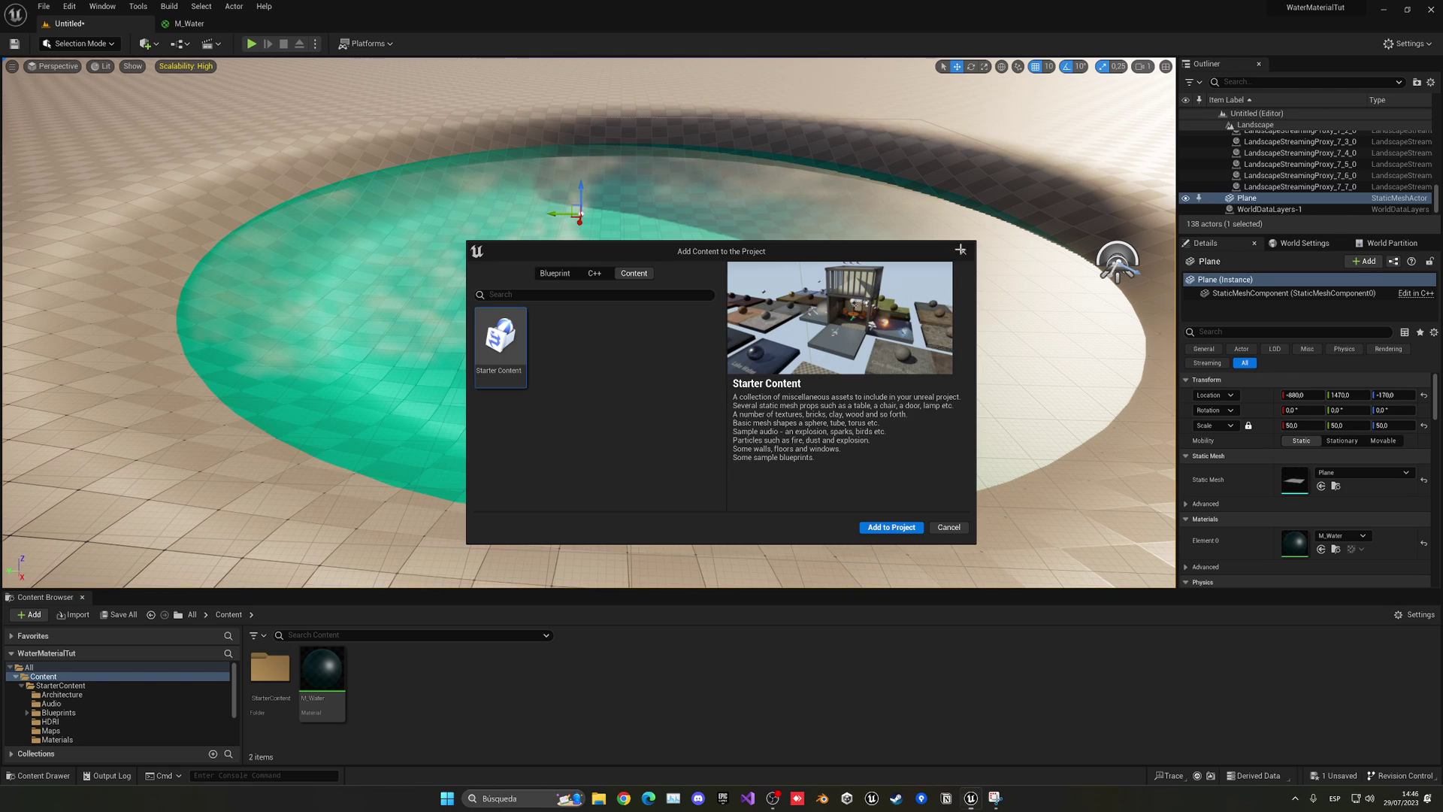
left_click(961, 249)
Open the M_Water material and add a Texture Sample node in the empty graph area beside the constants
double_click(342, 671)
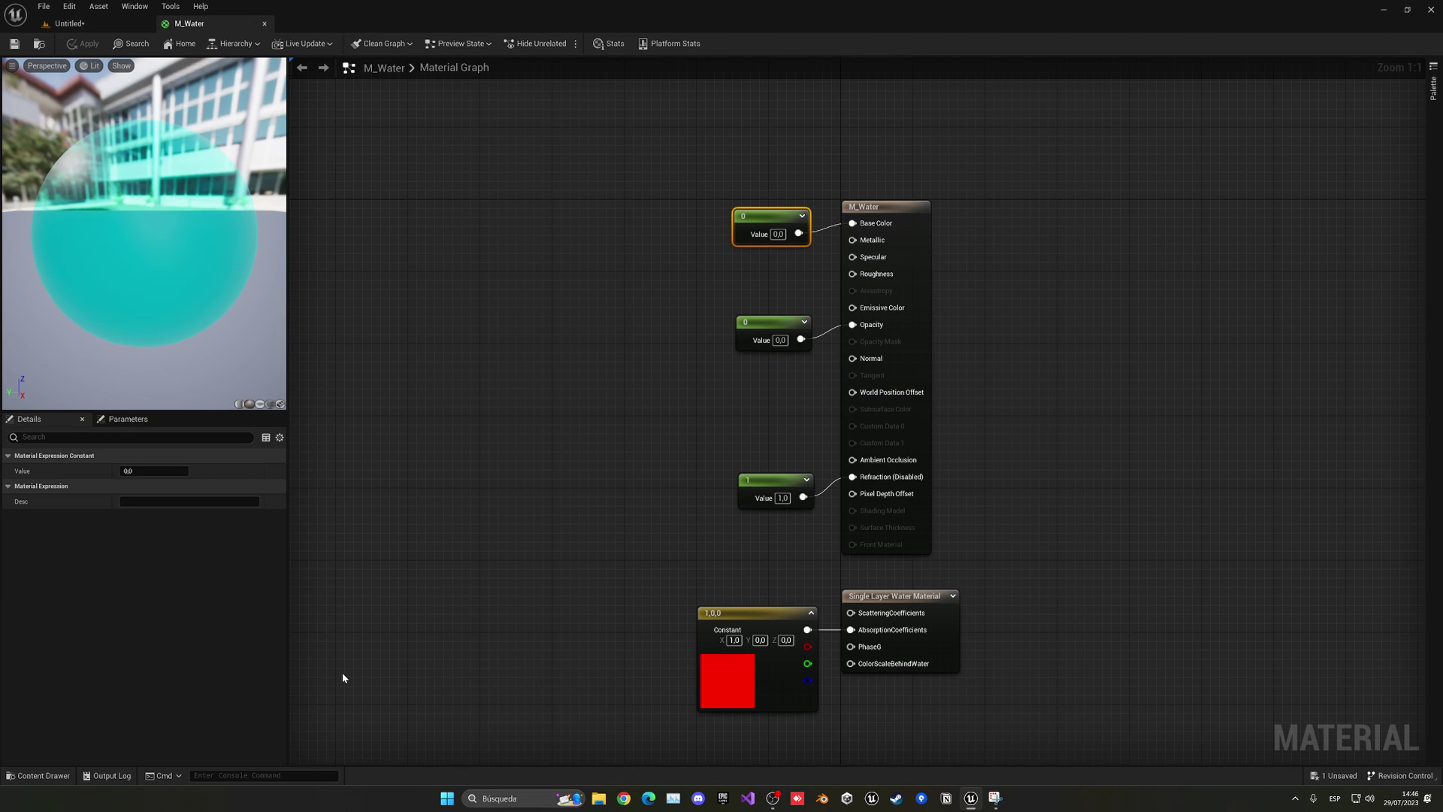
right_click(535, 342)
type("te")
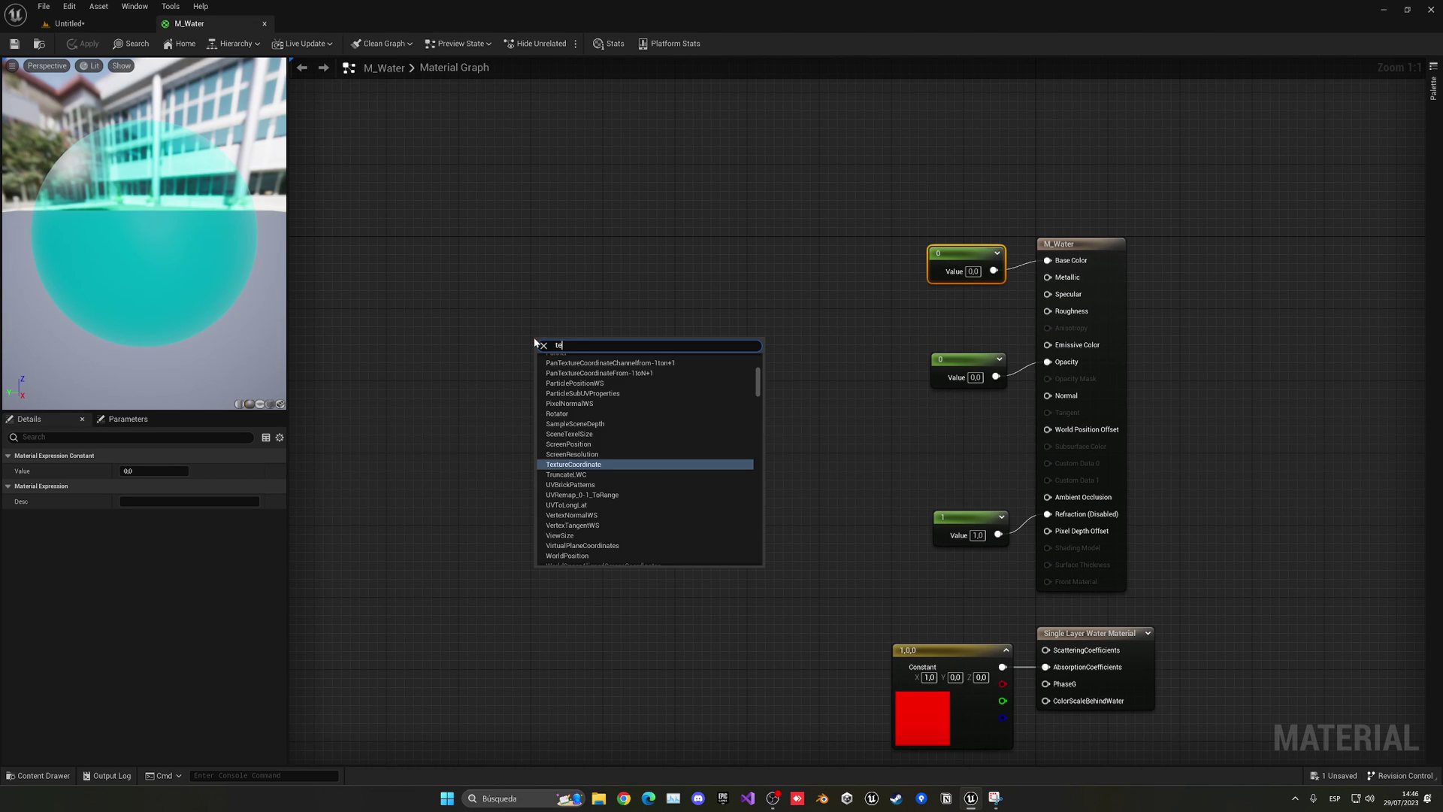
type("xture")
key("Return")
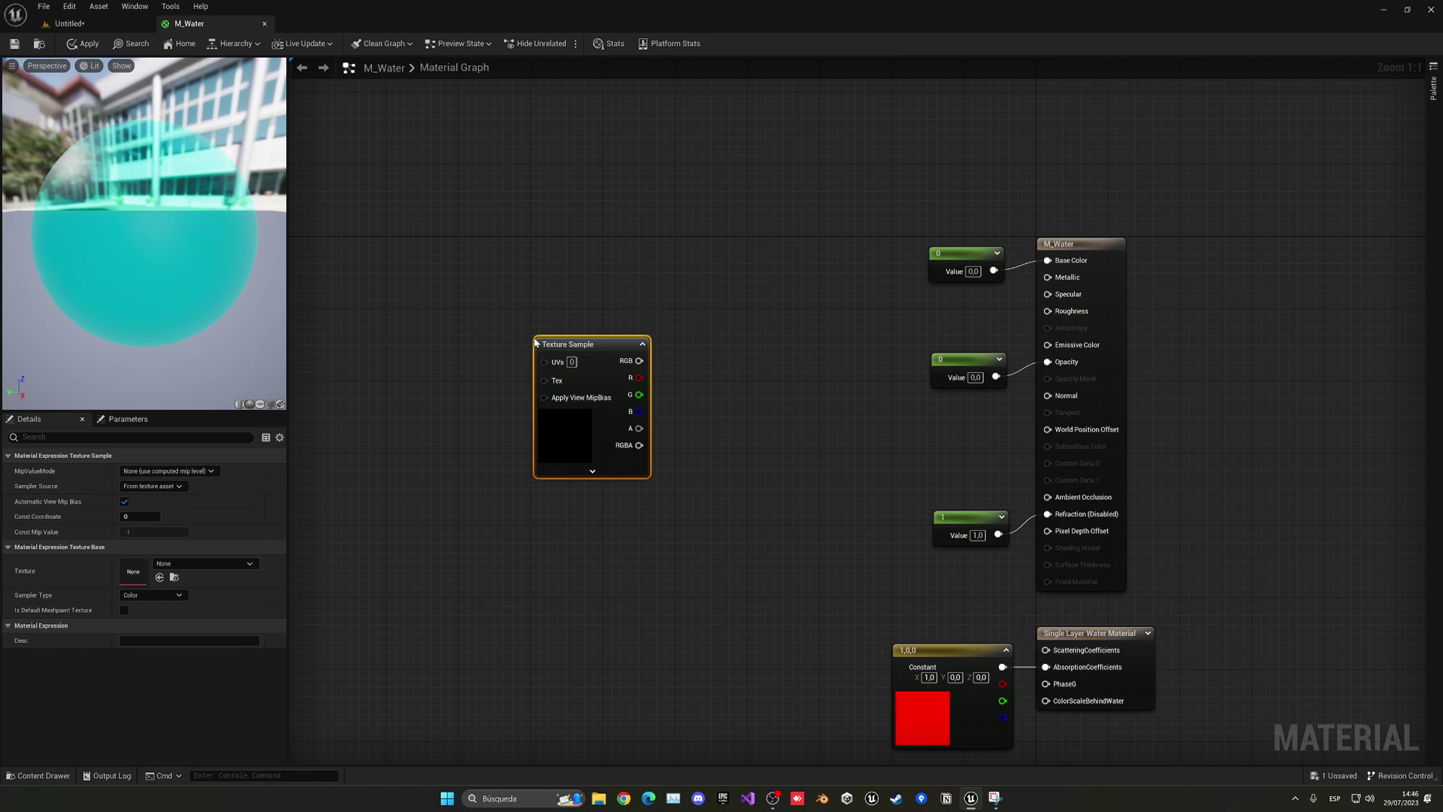
right_click_drag(551, 429, 547, 372)
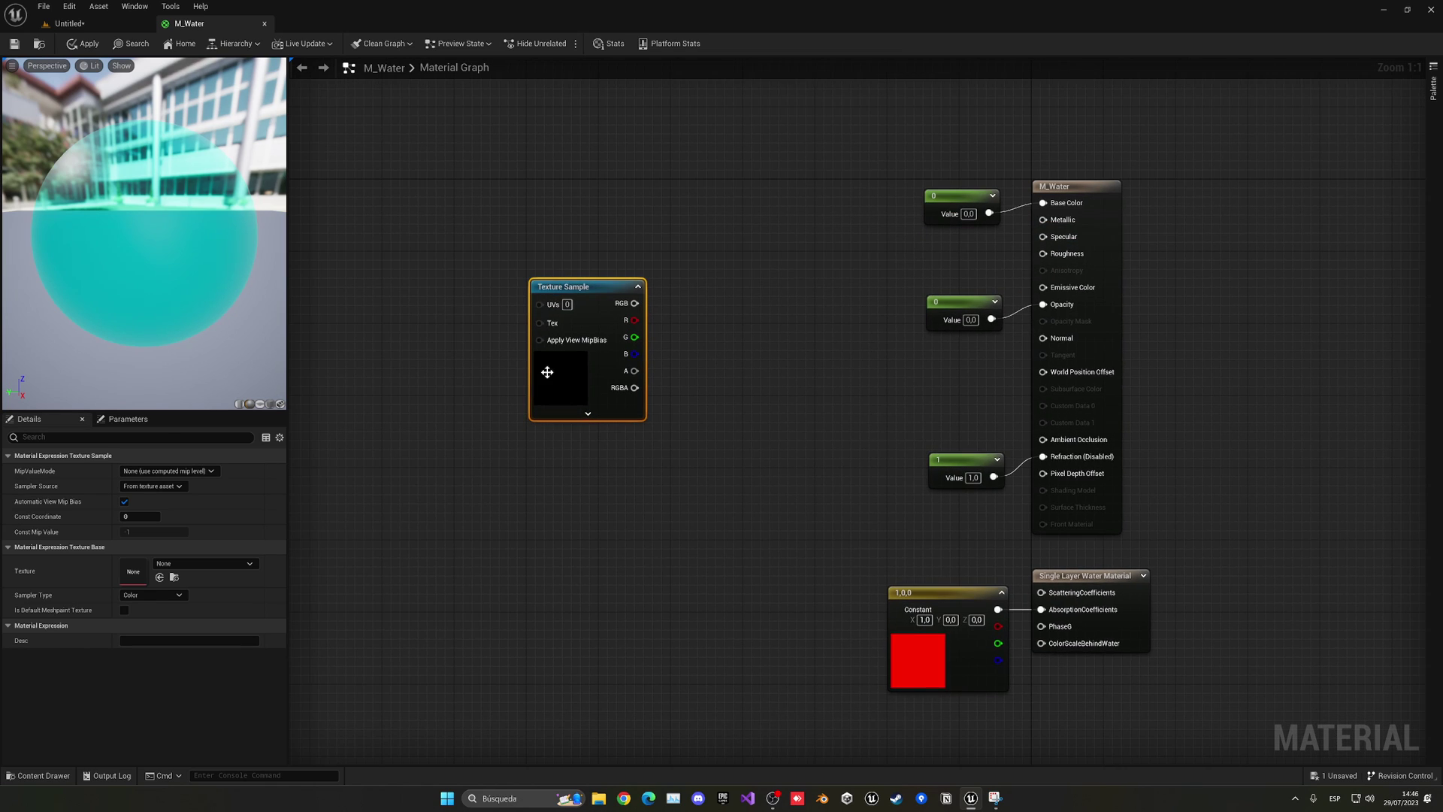
Assign the T_WaterNormal01_N texture to the Texture Sample node
left_click(218, 565)
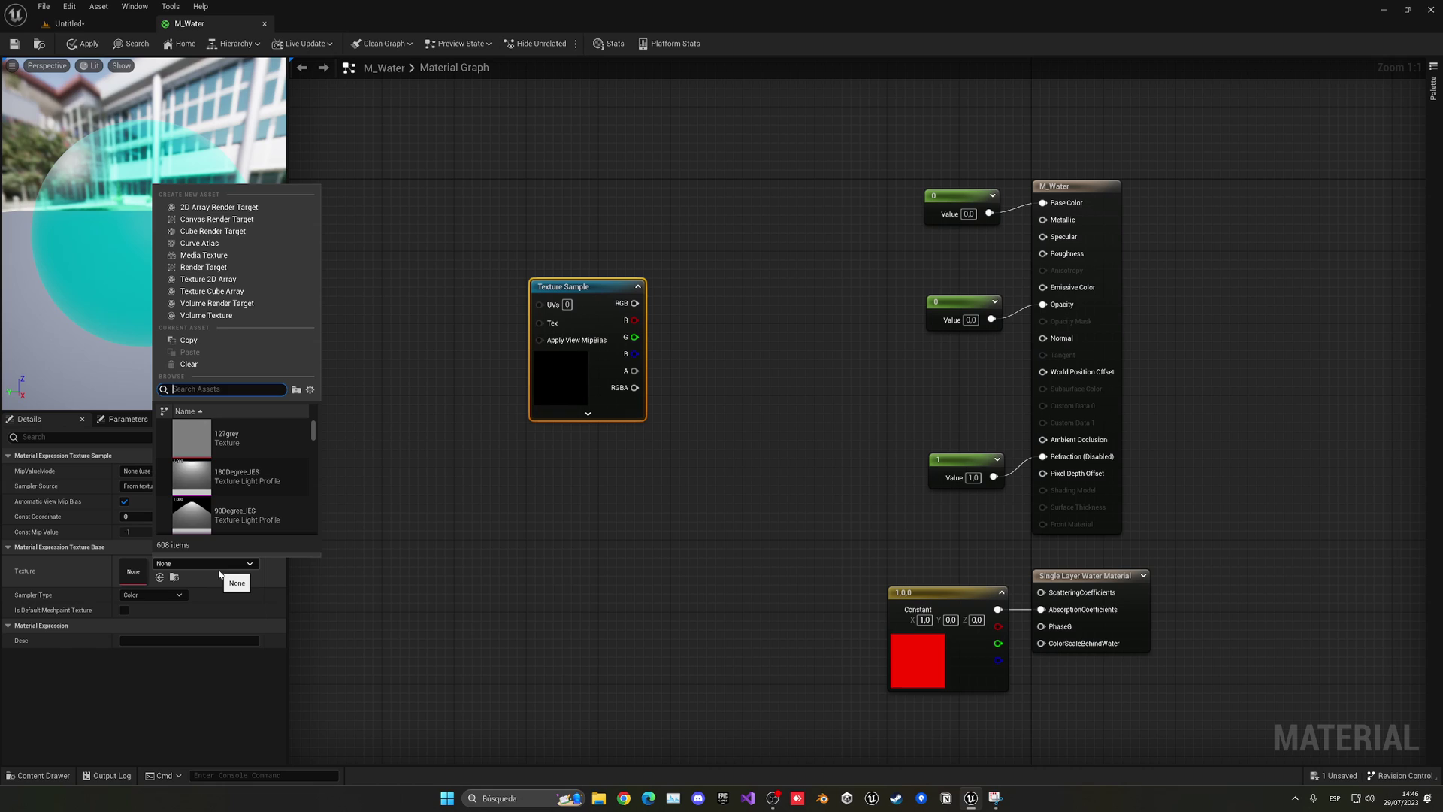
type("watern")
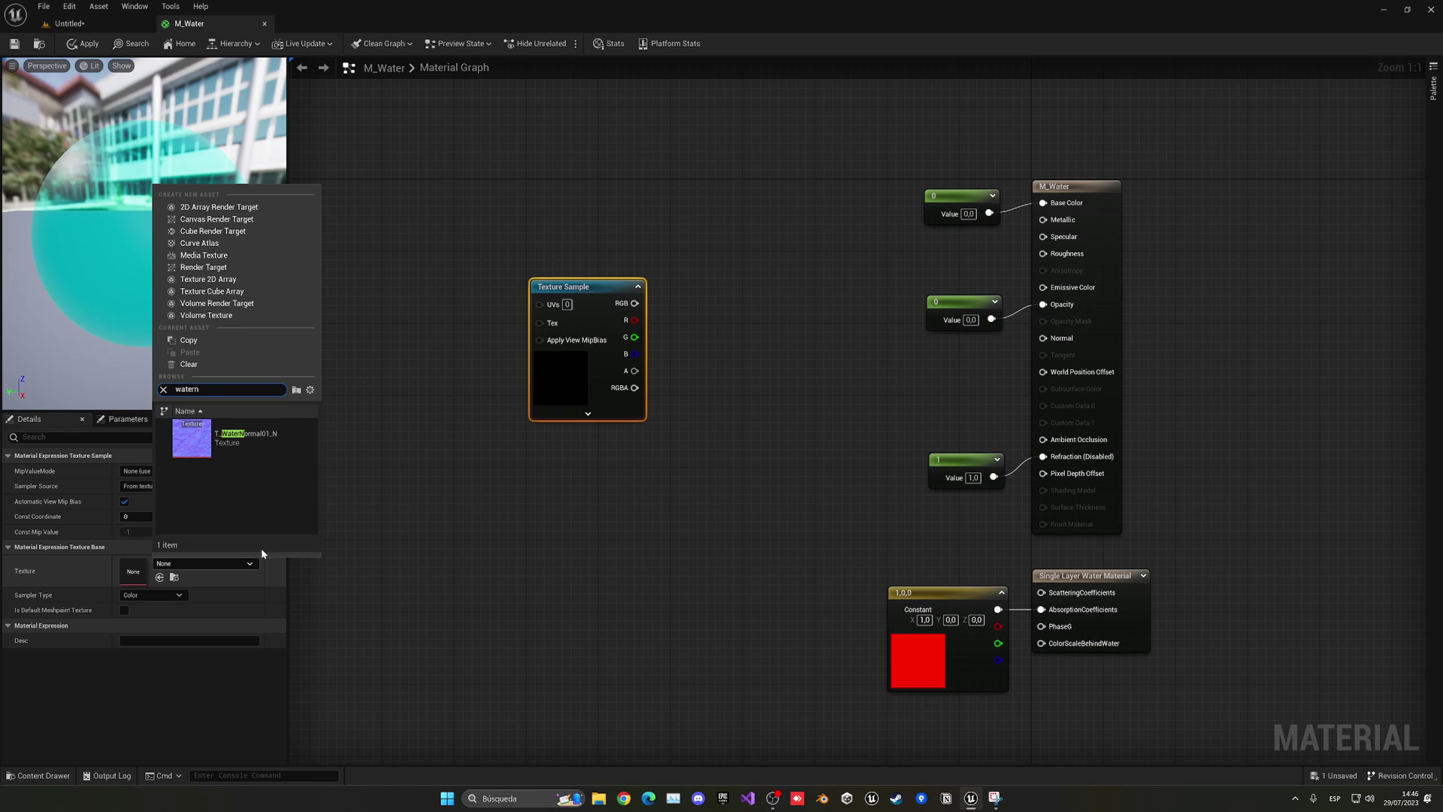
left_click(264, 435)
right_click_drag(606, 474, 590, 457)
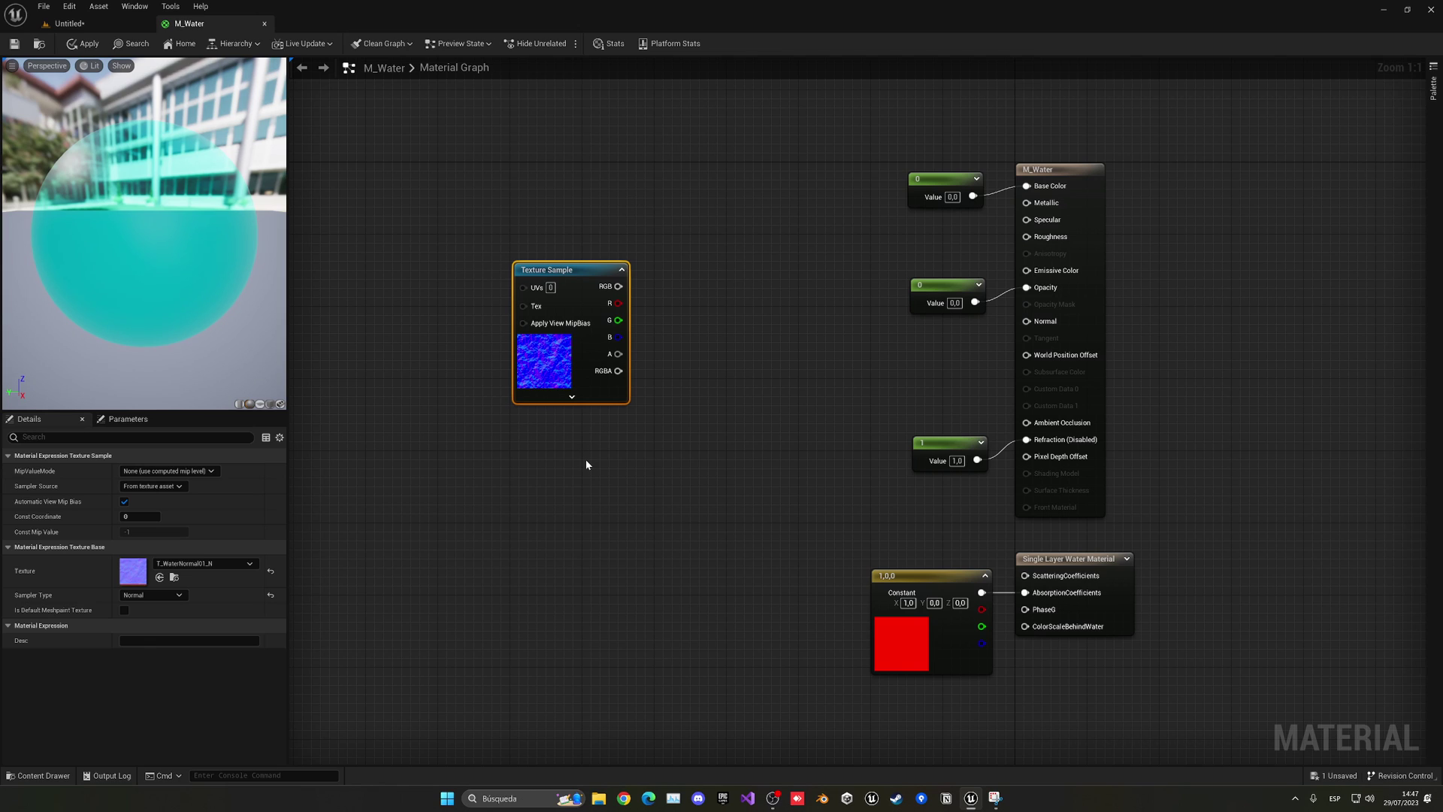
Duplicate the water normal Texture Sample node and place the copy directly below the original
left_click(532, 454)
key("ctrl+v")
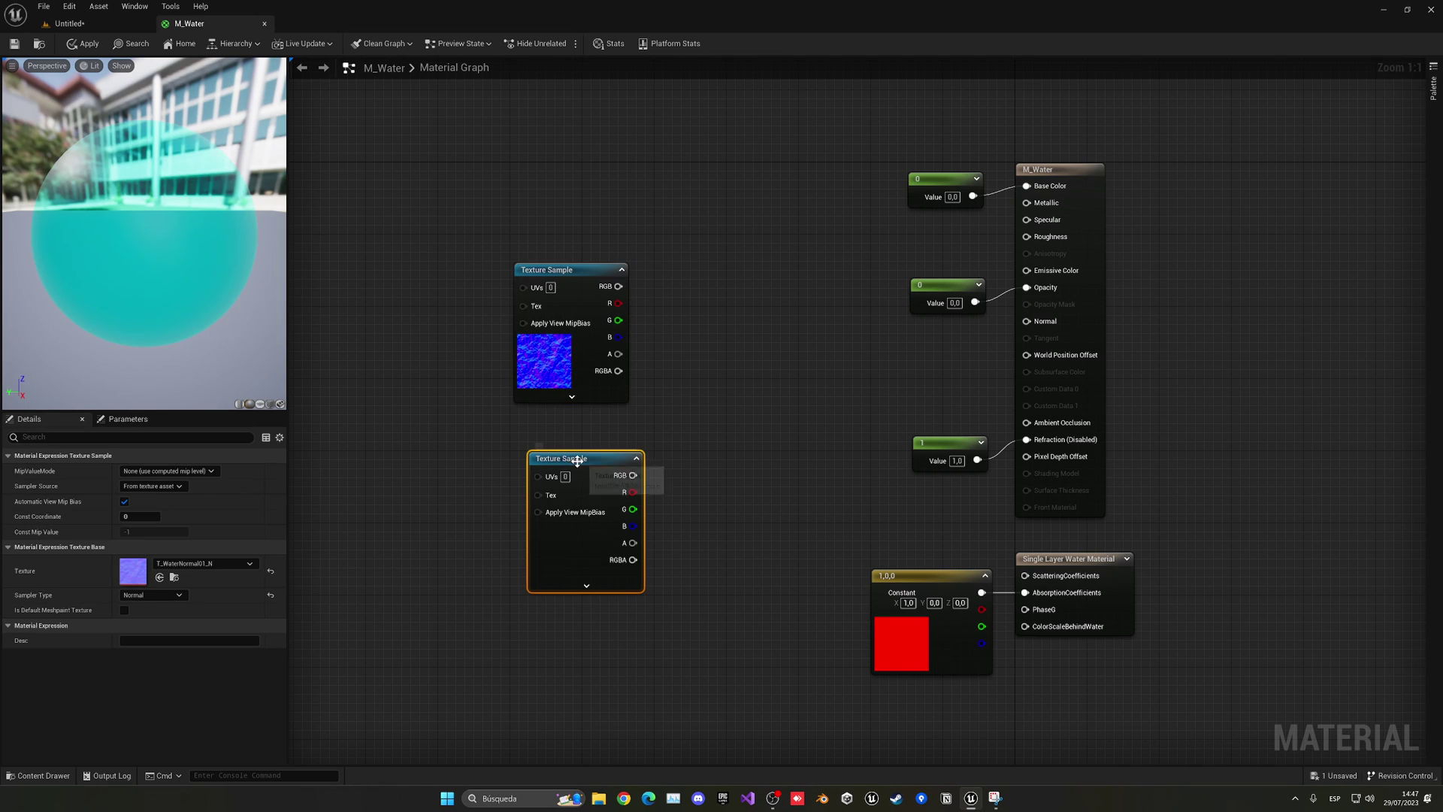
right_click_drag(489, 489, 590, 487)
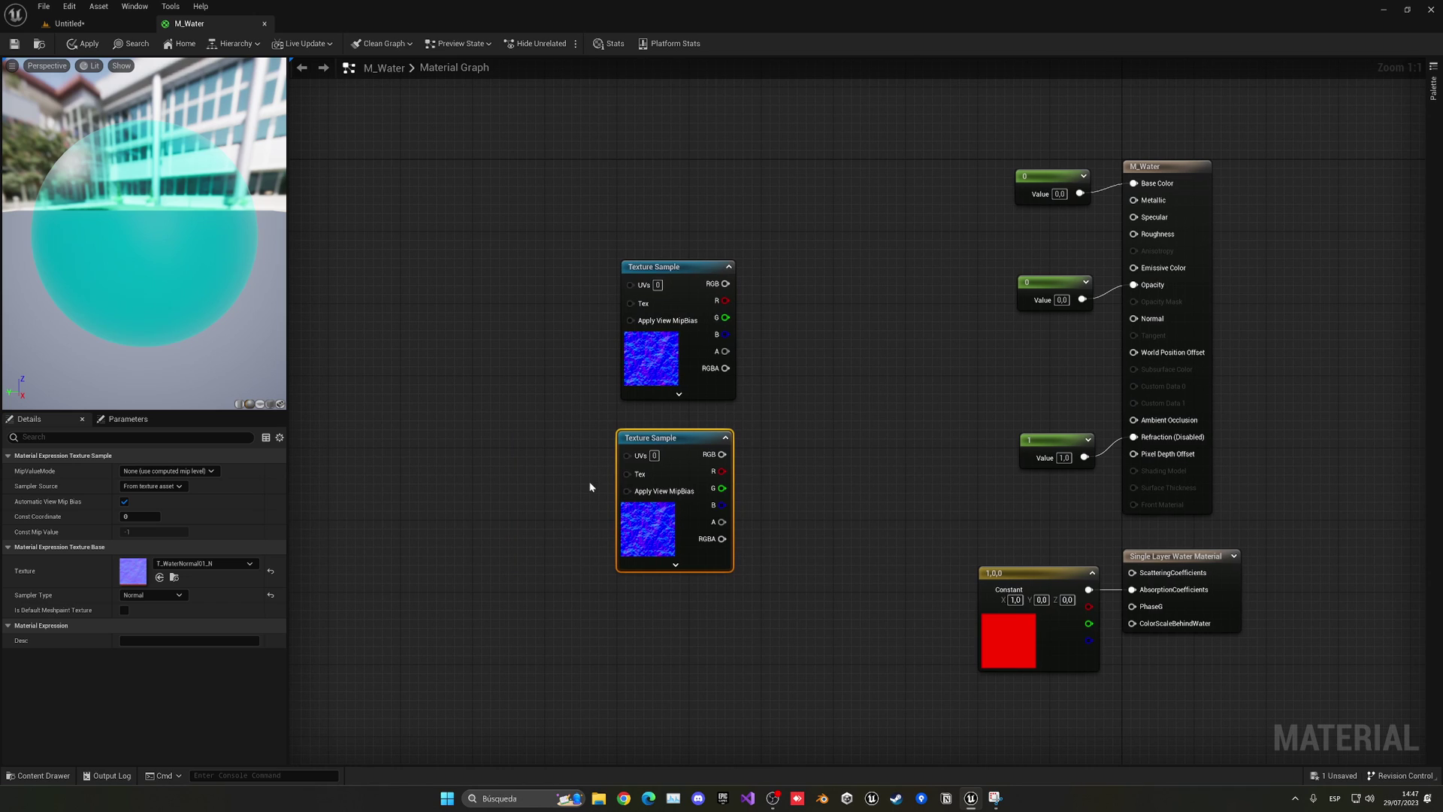
left_click(539, 435)
Add a Panner node connected to the UVs input of the upper Texture Sample
left_click_drag(629, 285, 505, 267)
type("panner")
key("Return")
right_click_drag(516, 384, 530, 338)
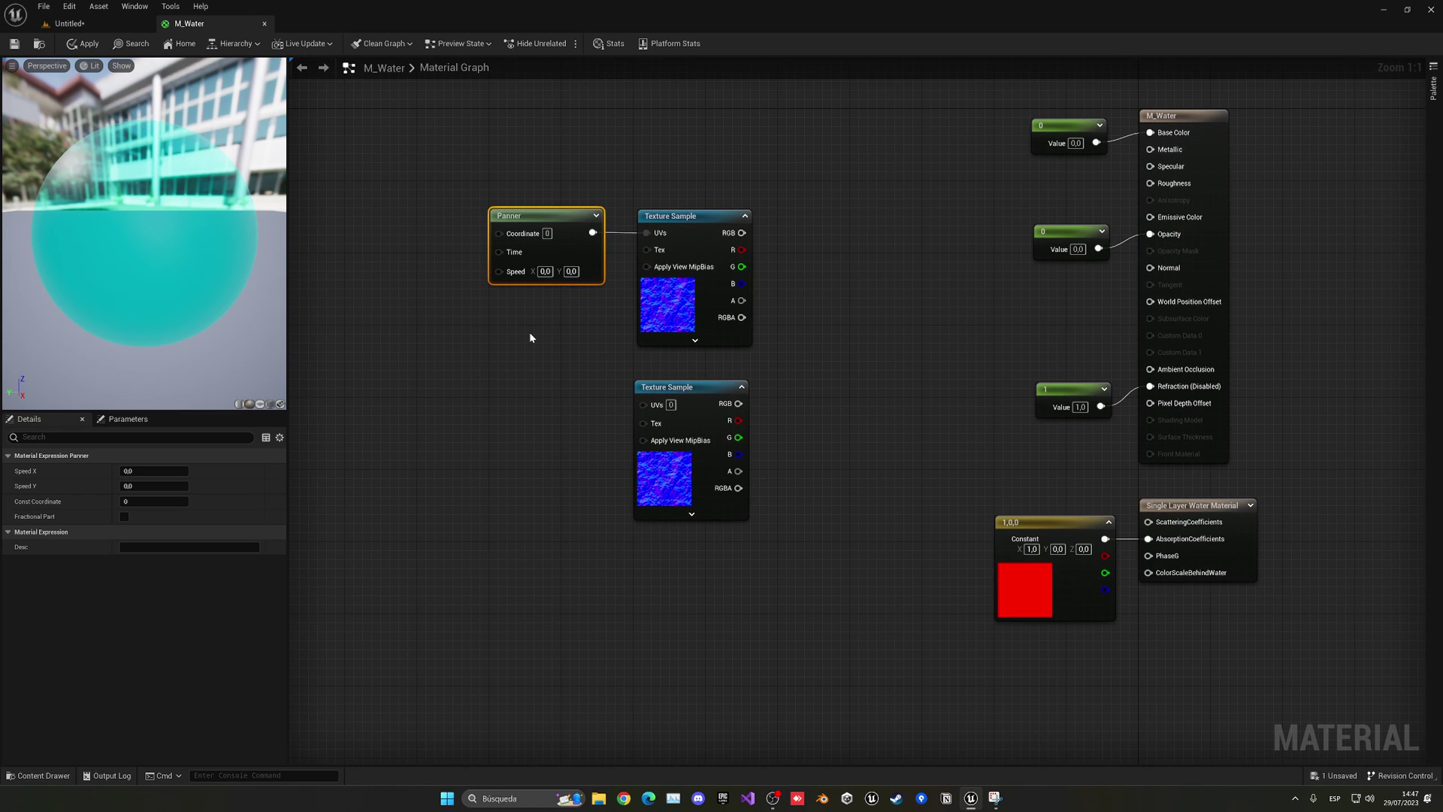
Duplicate the Panner beside the lower Texture Sample and connect the copy to that sample's UVs input
left_click_drag(659, 387, 645, 394)
left_click(525, 382)
left_click(527, 381)
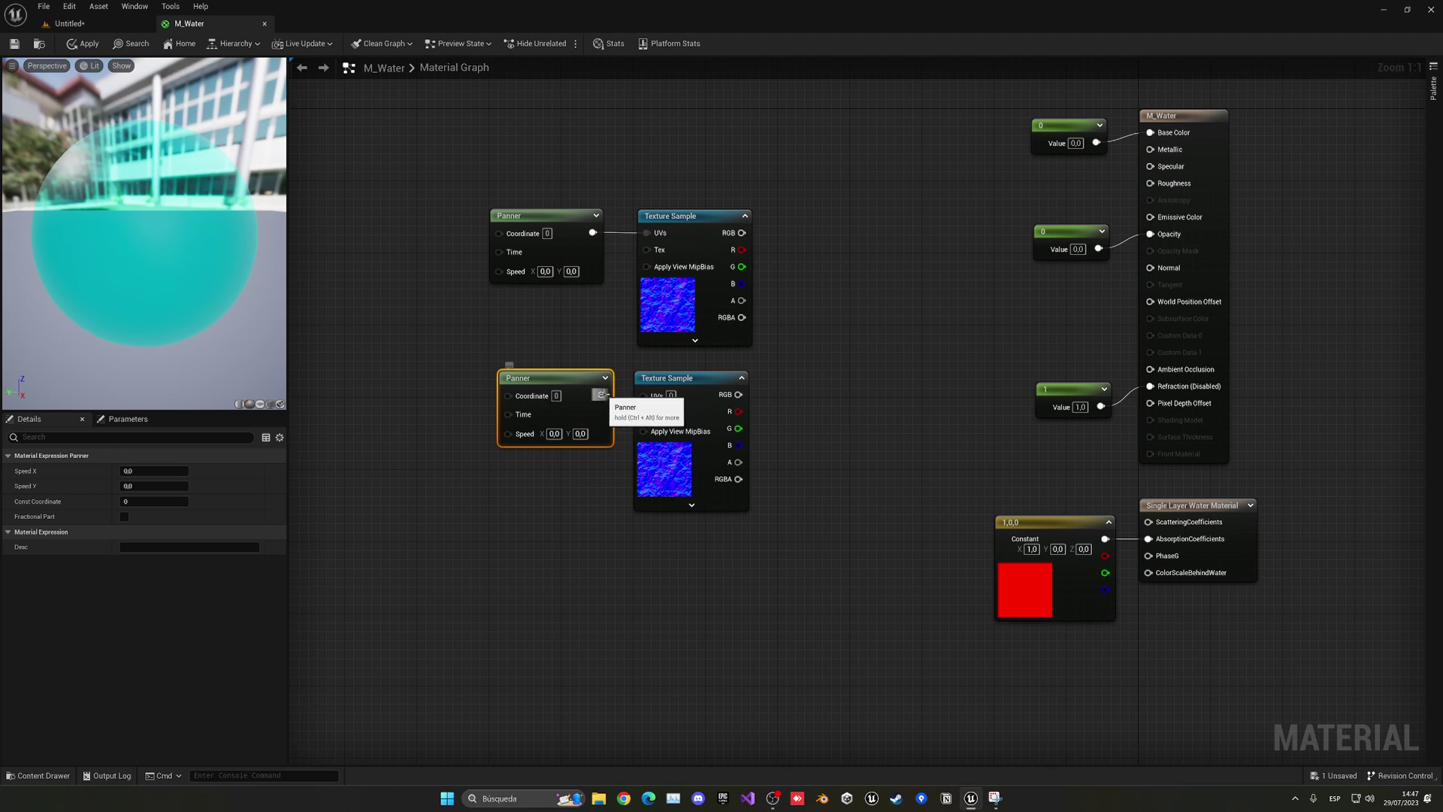
left_click(518, 489)
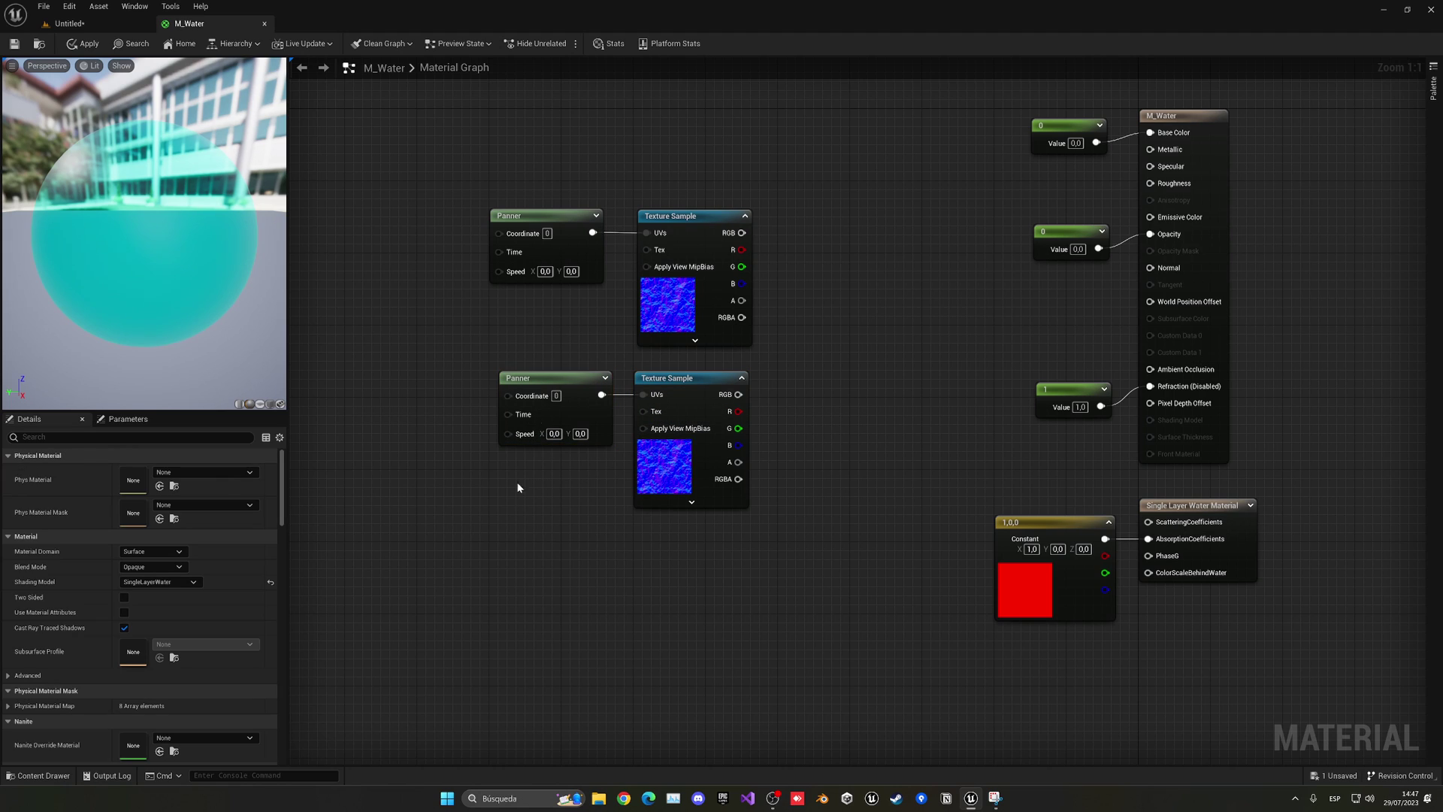
Set the upper Panner's X speed to 0,05 and the lower Panner's Y speed to 0,05
left_click(545, 271)
type("0,05")
key("Return")
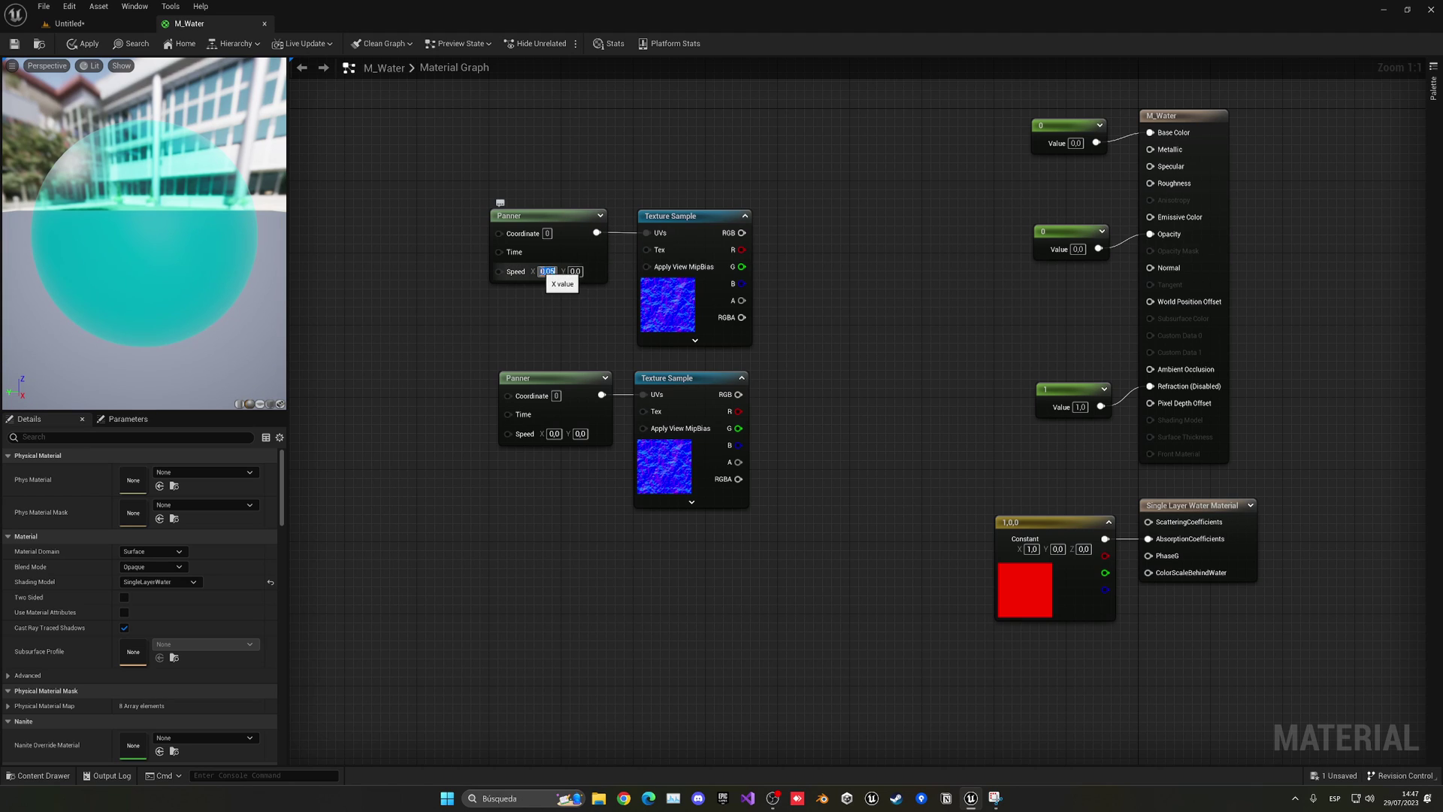
left_click(580, 434)
type("0,05")
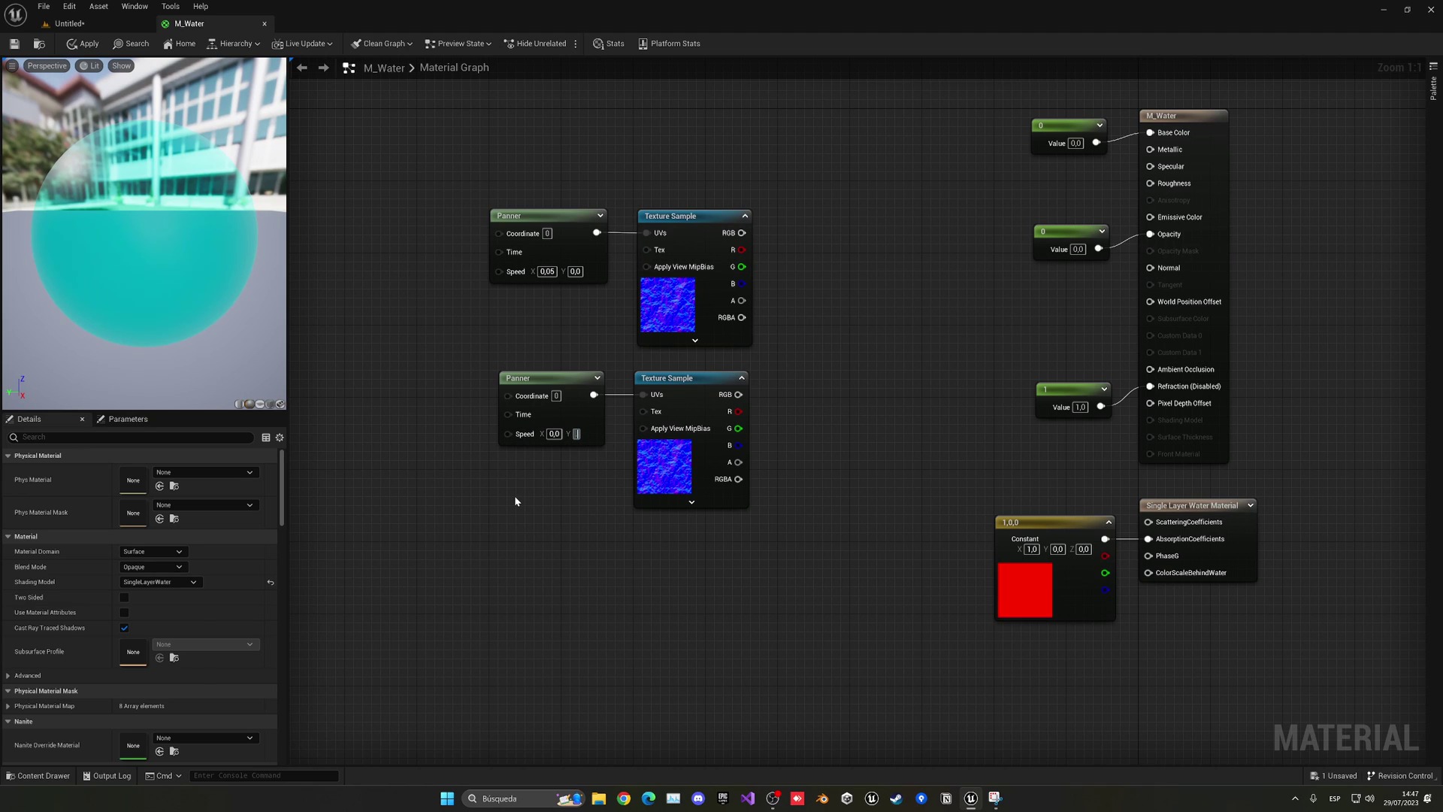
Combine the RGB outputs of both Texture Samples with a BlendAngleCorrectedNormals node and connect its result to the material's Normal input
right_click_drag(514, 495, 467, 490)
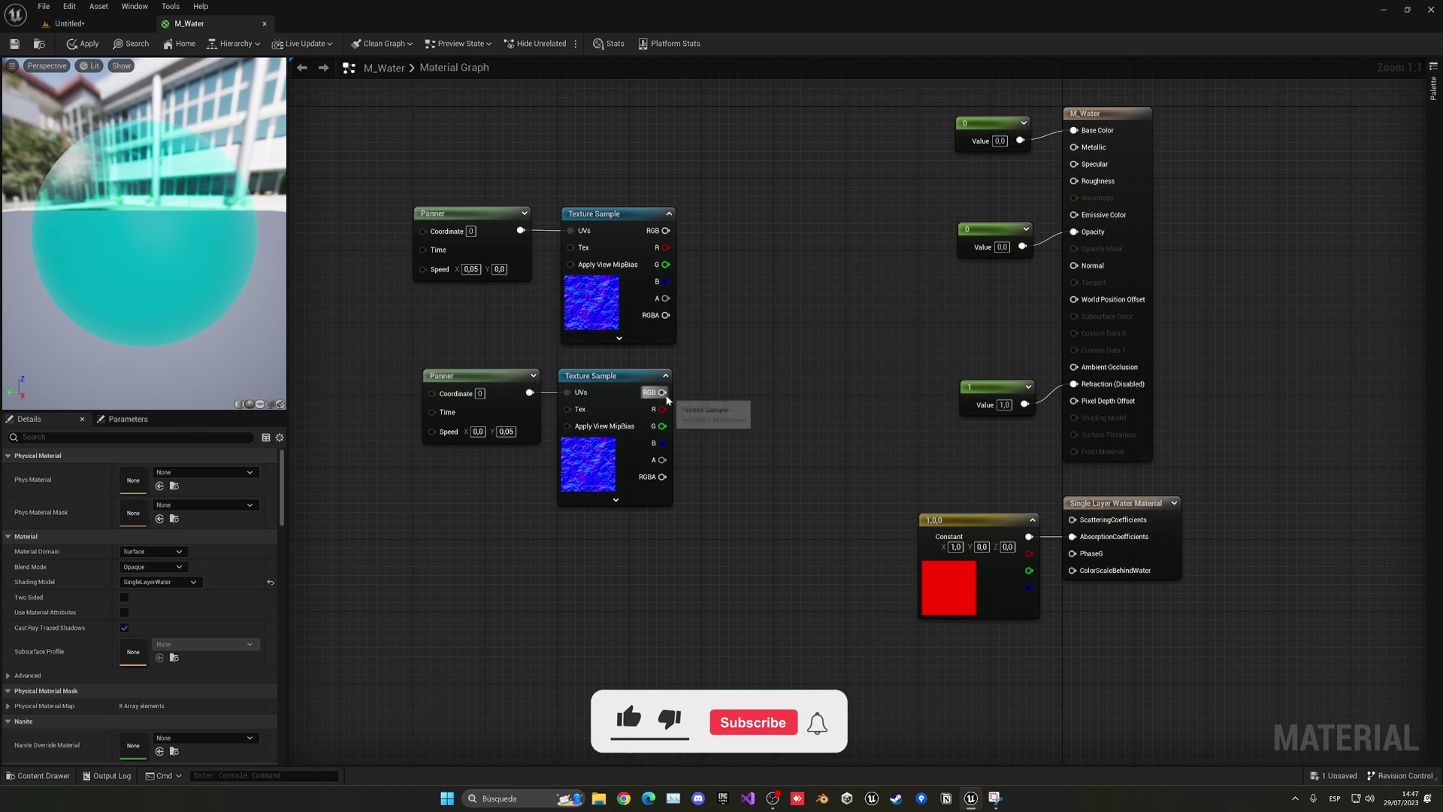
left_click_drag(665, 230, 741, 293)
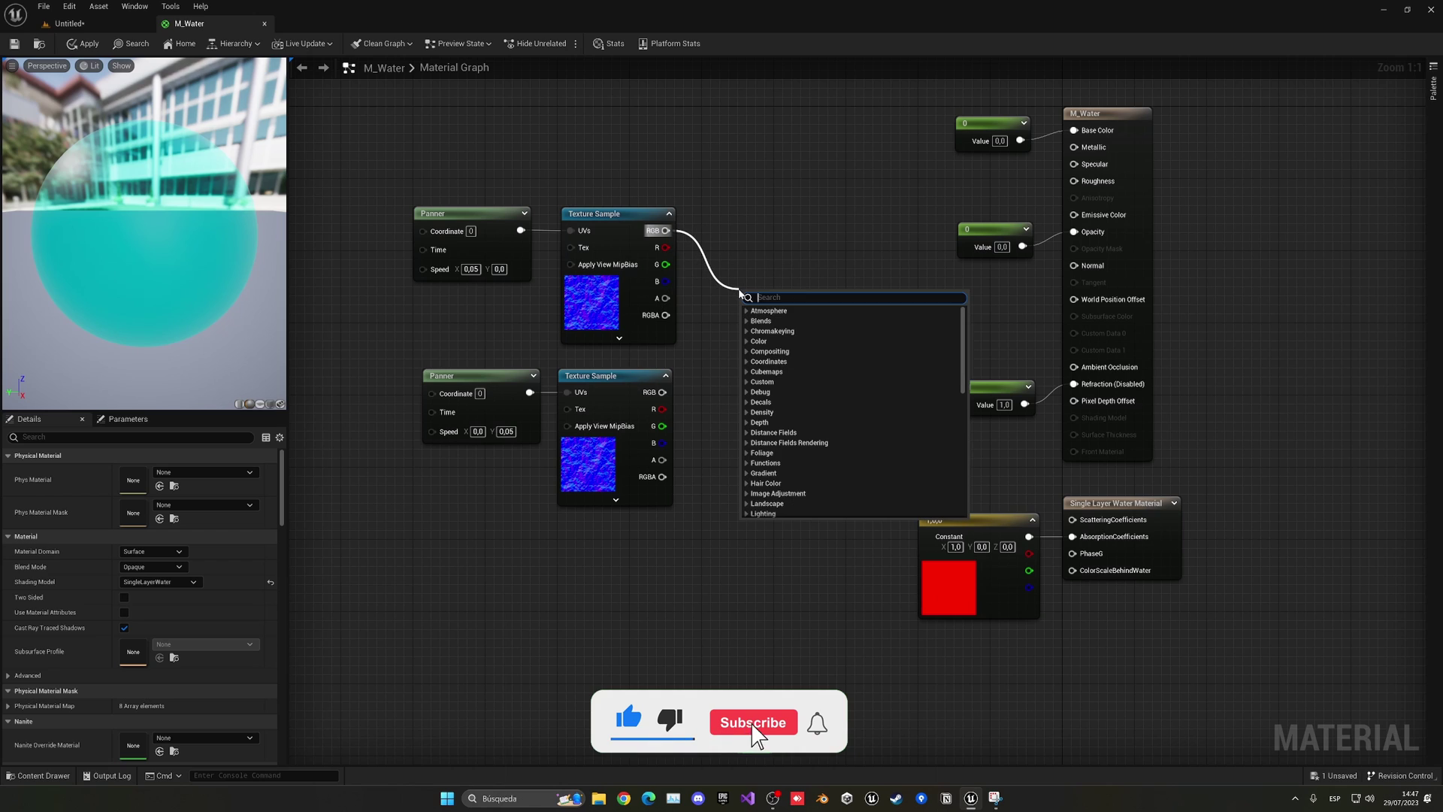
type("blend")
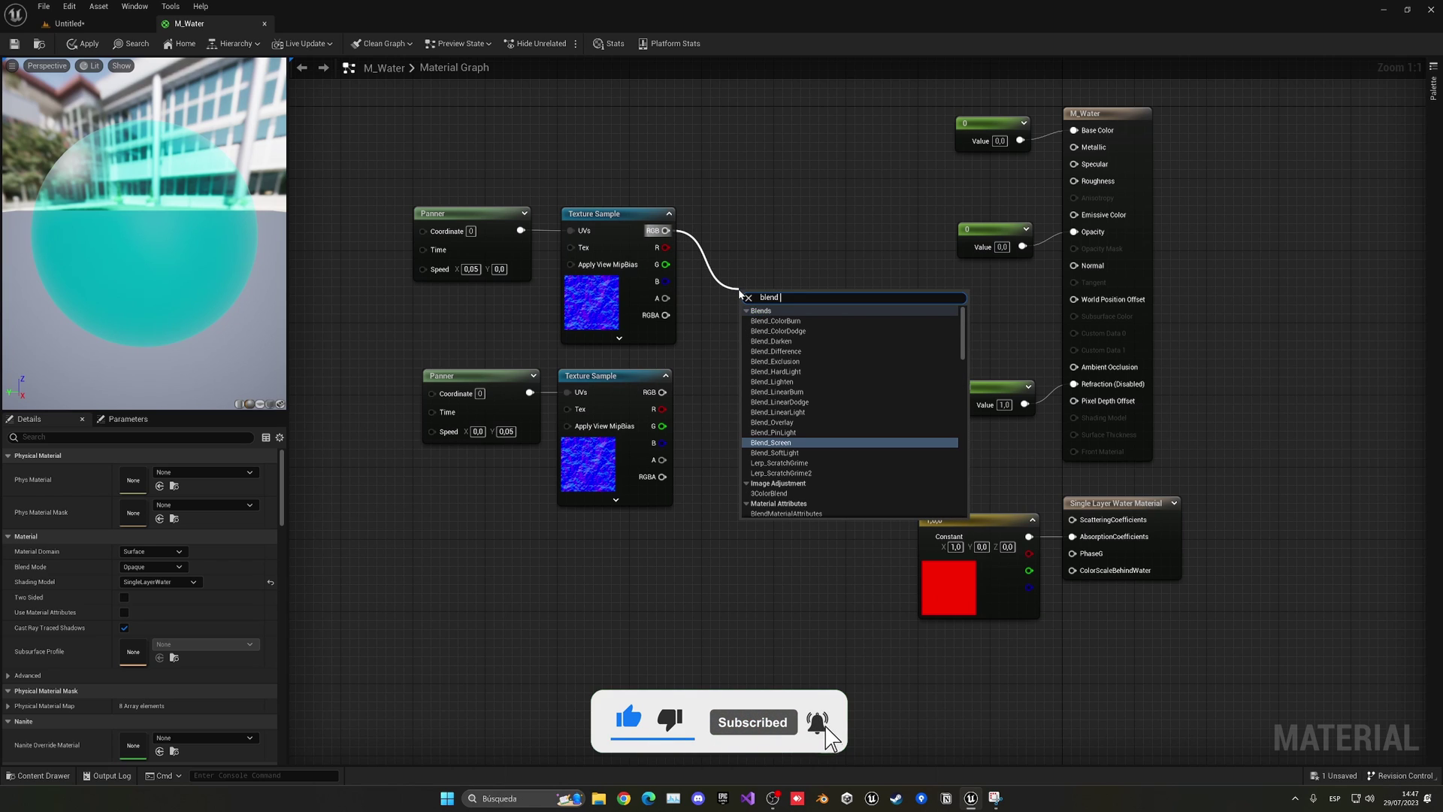
type("an")
key("Return")
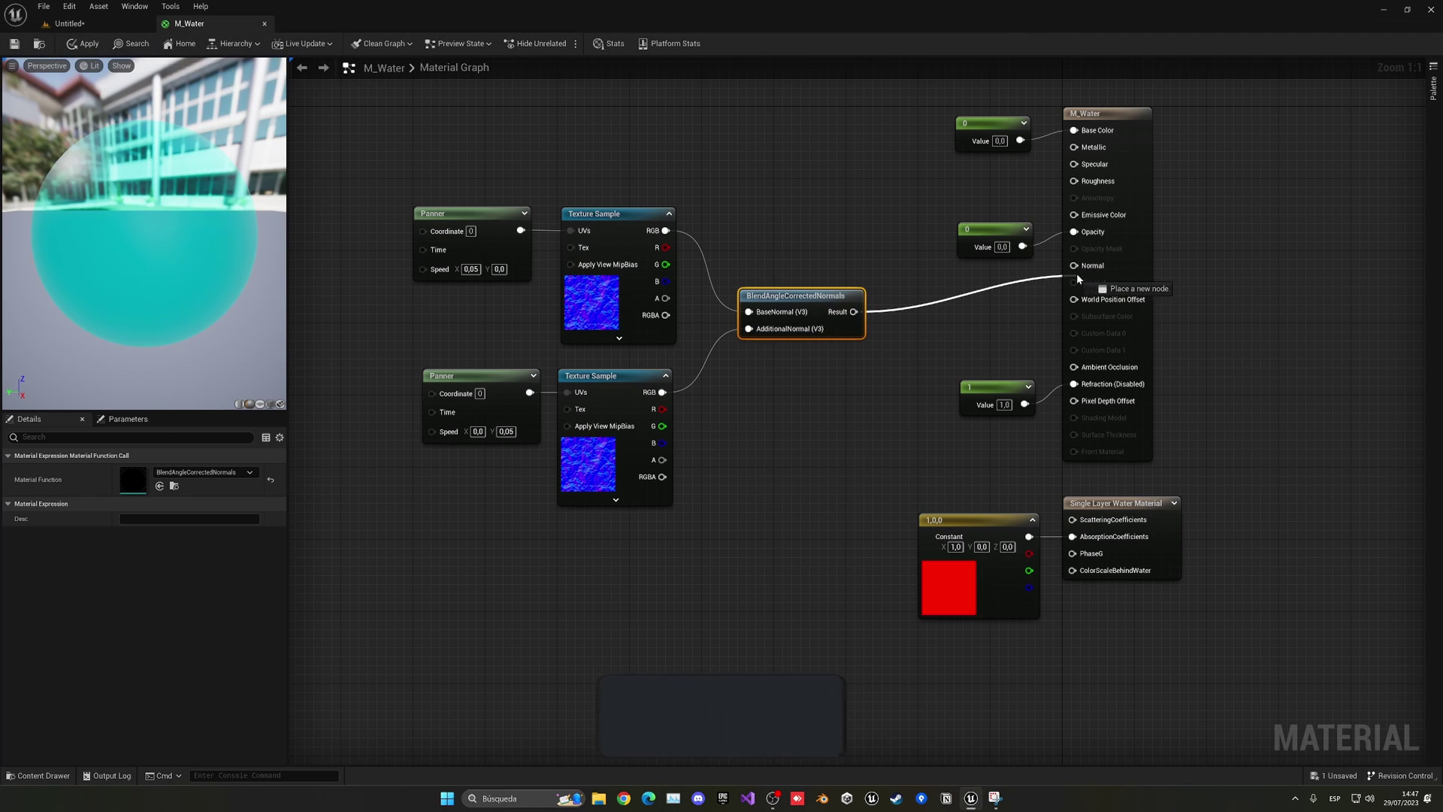
left_click_drag(1085, 271, 1076, 266)
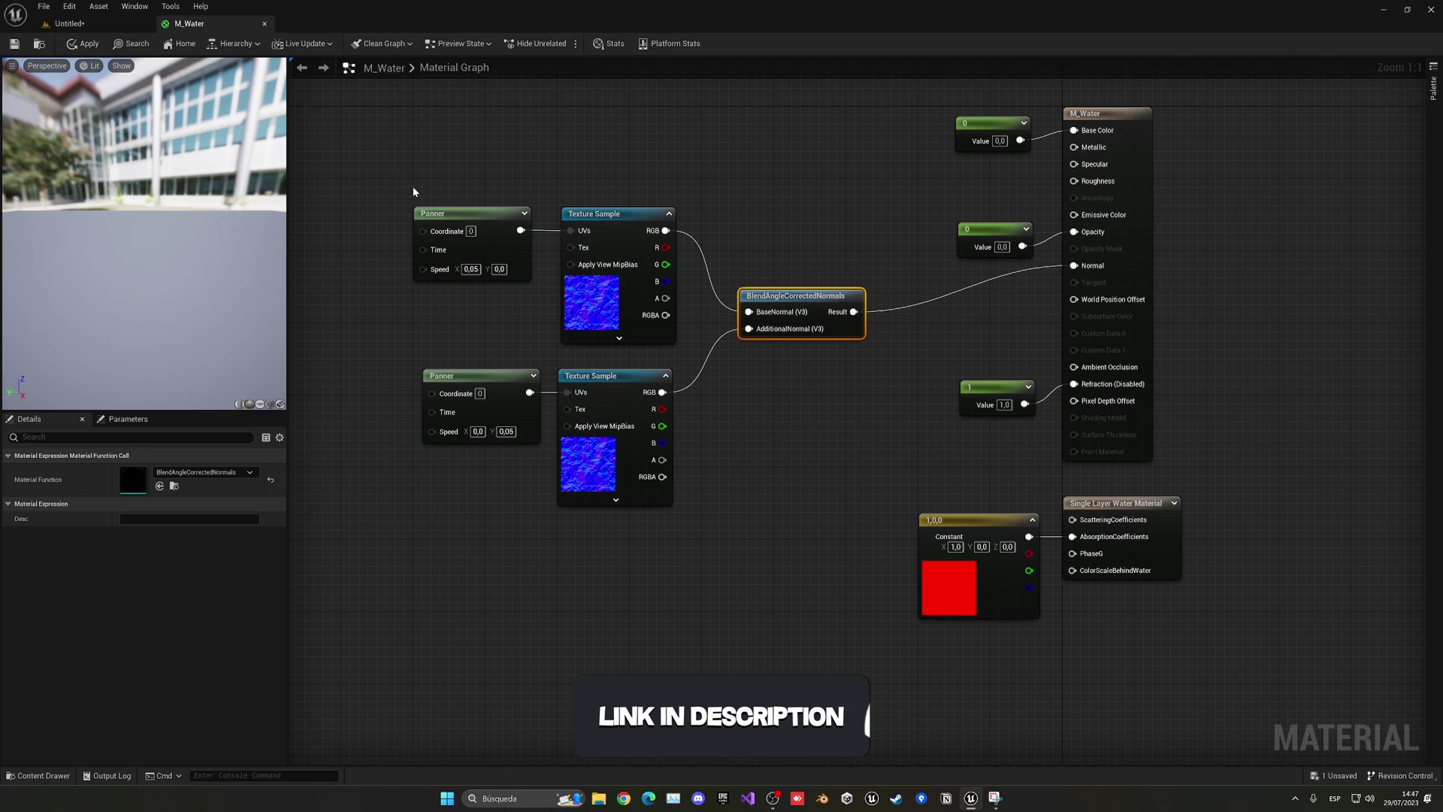
Move the panner, texture and blend nodes closer to the M_Water node and apply the material changes
left_click_drag(413, 193, 794, 451)
left_click_drag(796, 295, 876, 257)
left_click(873, 346)
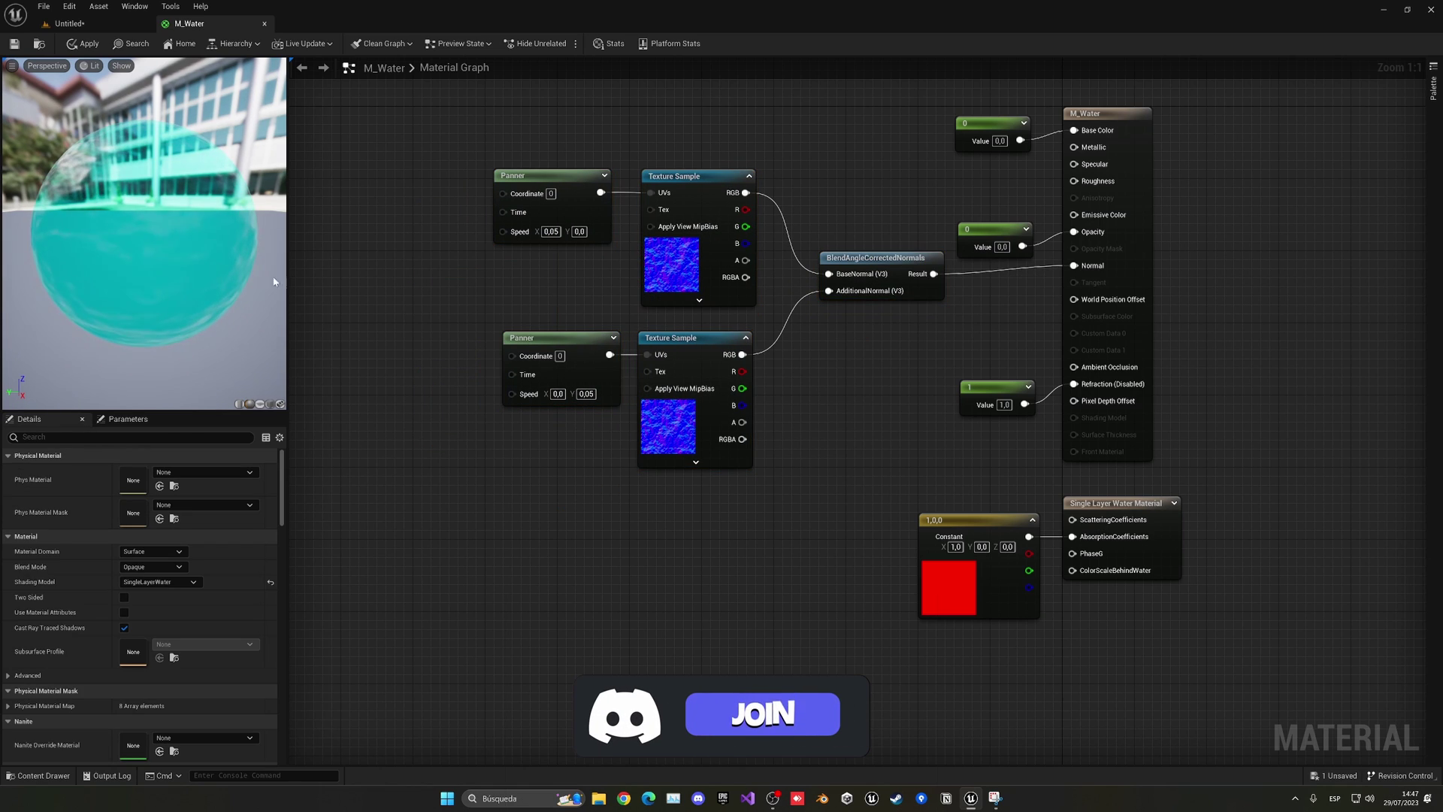
left_click(85, 45)
Return to the level, examine the animated water surface from several distances and adjust the sun's direction
left_click(101, 29)
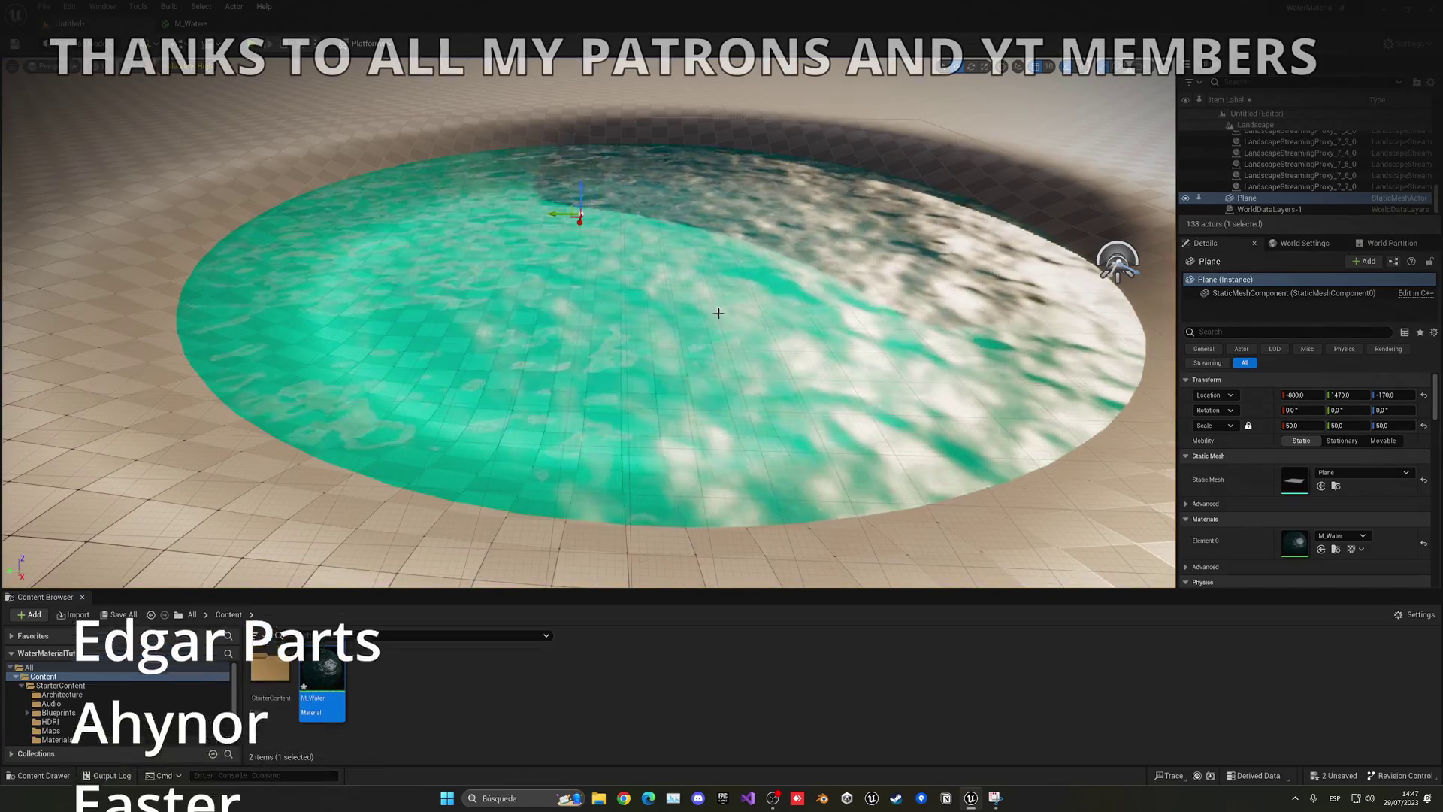
mouse_move(717, 313)
right_mouse_down()
mouse_move(733, 298)
mouse_move(687, 299)
mouse_move(769, 298)
mouse_move(732, 296)
mouse_move(752, 295)
mouse_move(703, 329)
mouse_move(707, 301)
right_mouse_up()
key("w")
key("s")
key("w")
key("ctrl+l")
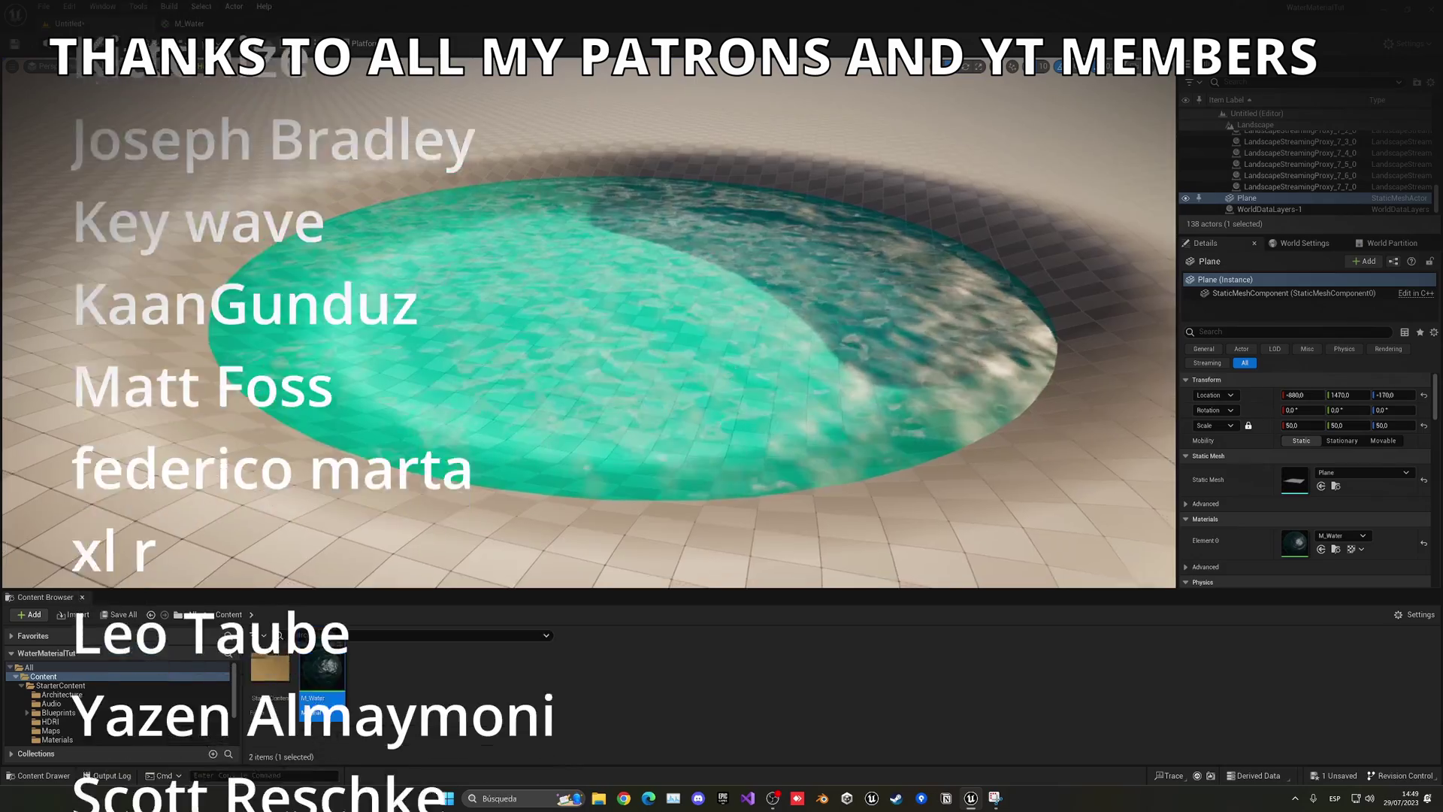
key("s")
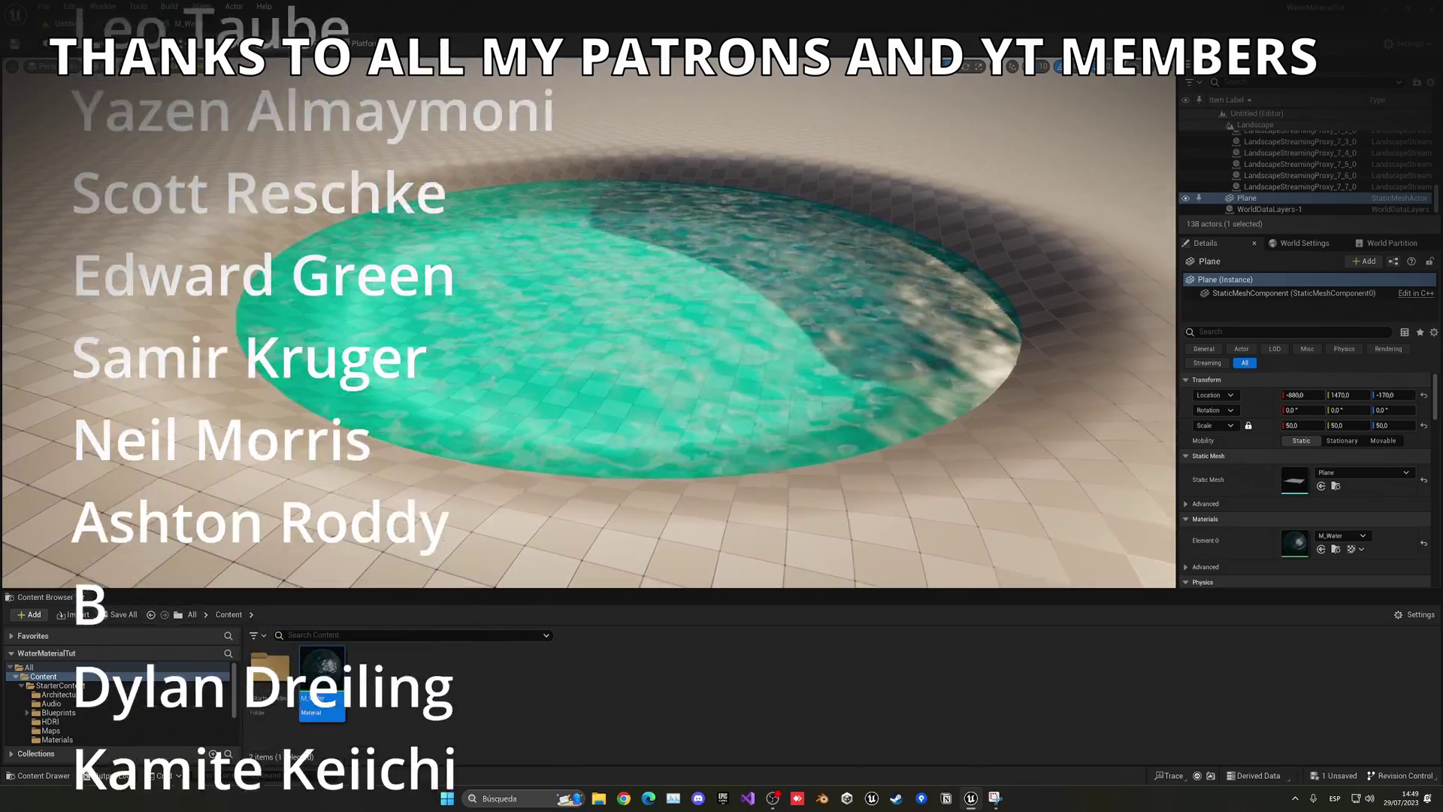
key("s")
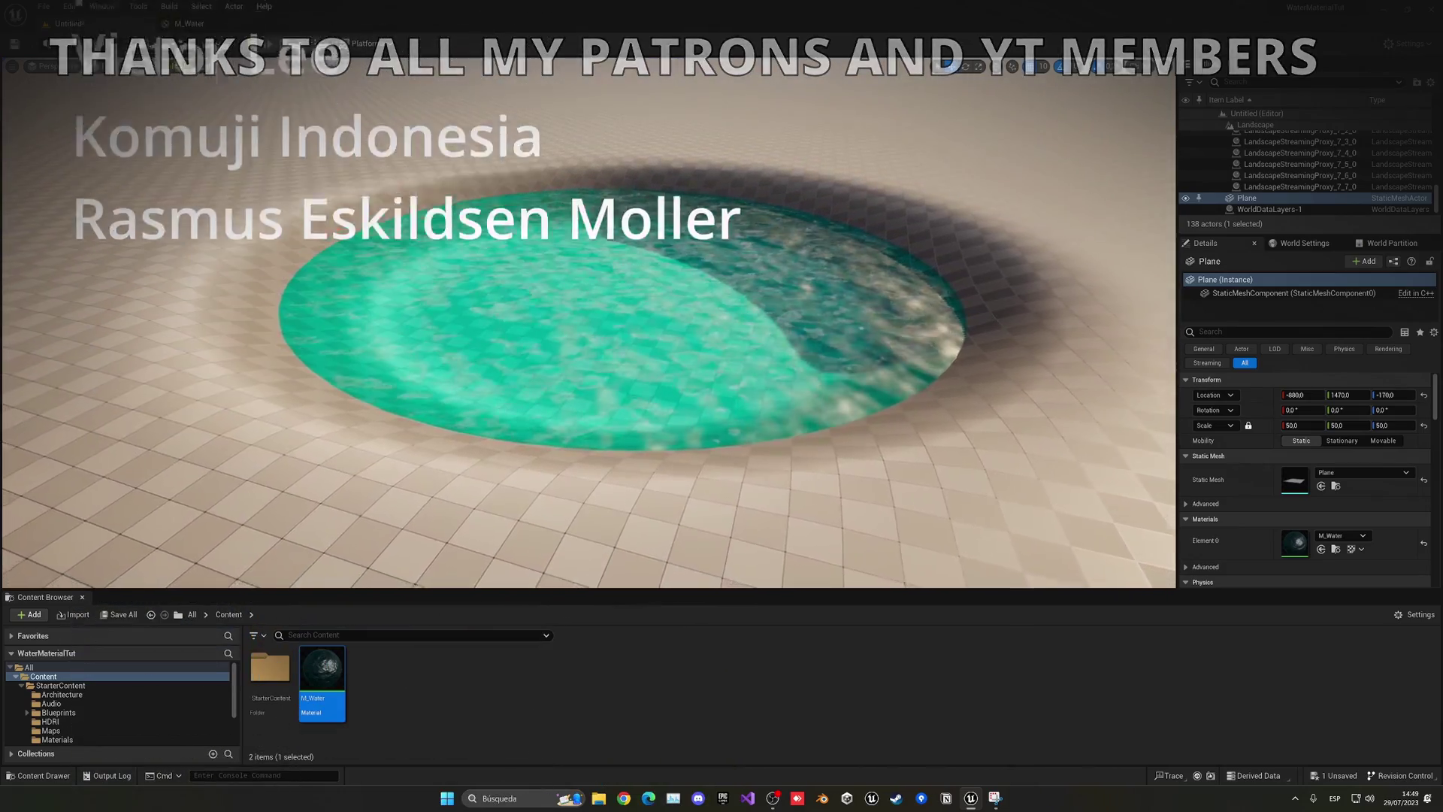